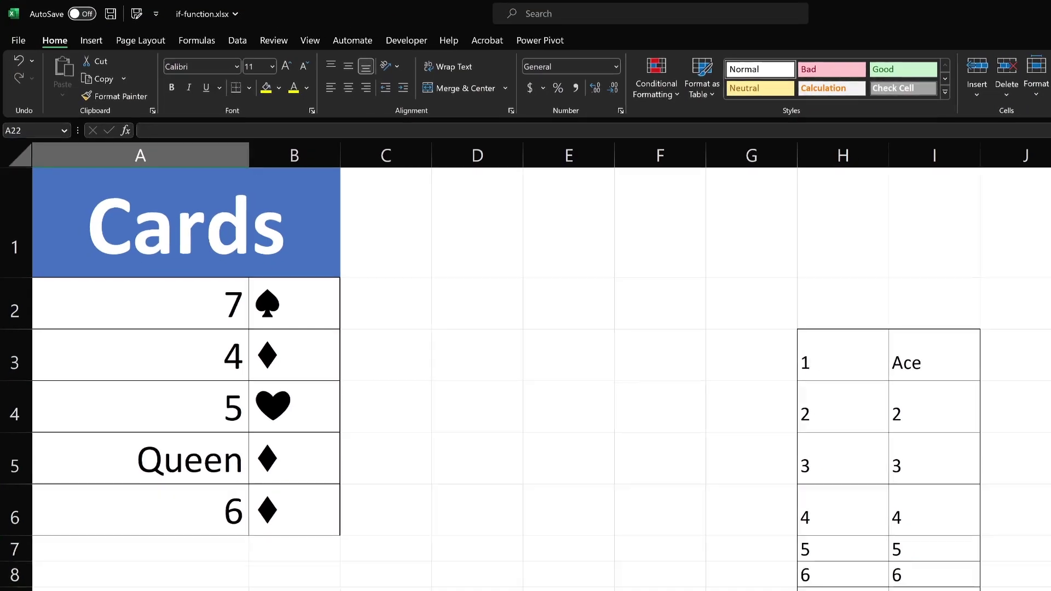
Step: Recalculate with F9 to deal a new random hand of cards on the Cards sheet
{"action": "key", "text": "F9"}
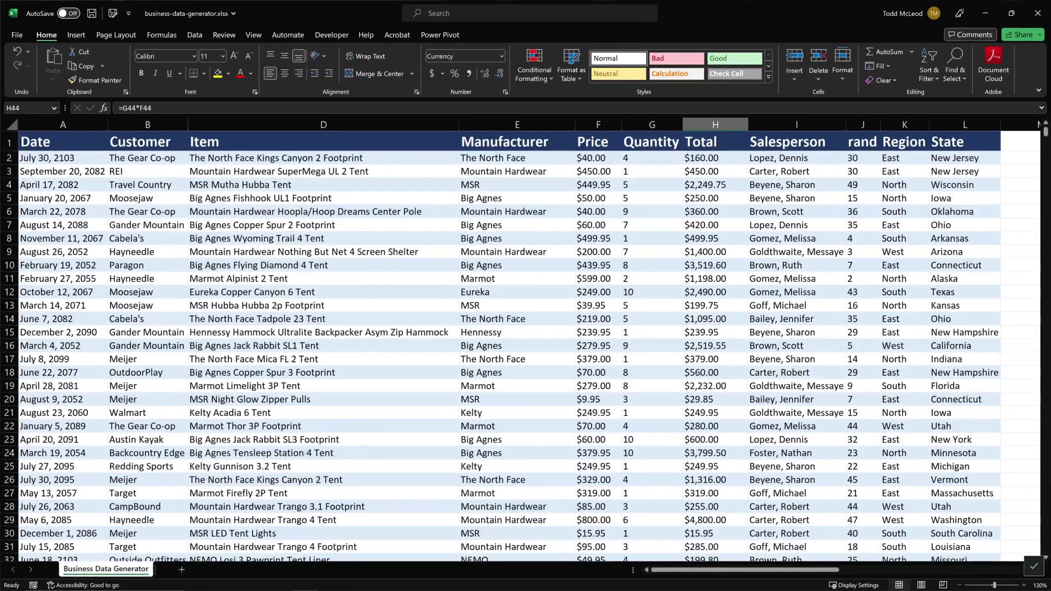
{"action": "key", "text": "F9"}
{"action": "key", "text": "F9"}
{"action": "key", "text": "F9"}
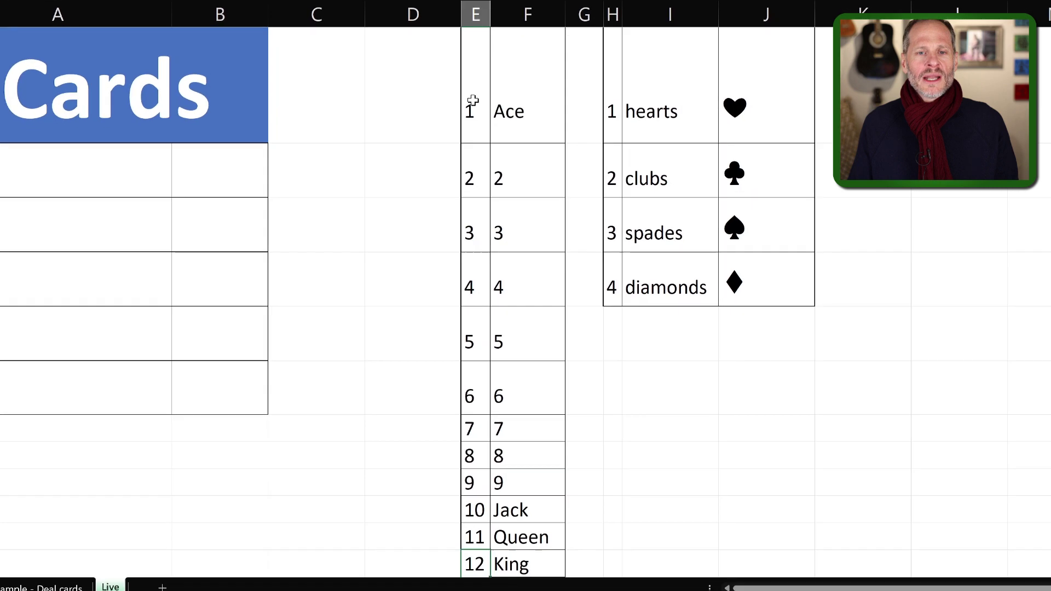
{"action": "left_click_drag", "start_coordinate": [471, 145], "coordinate": [488, 557]}
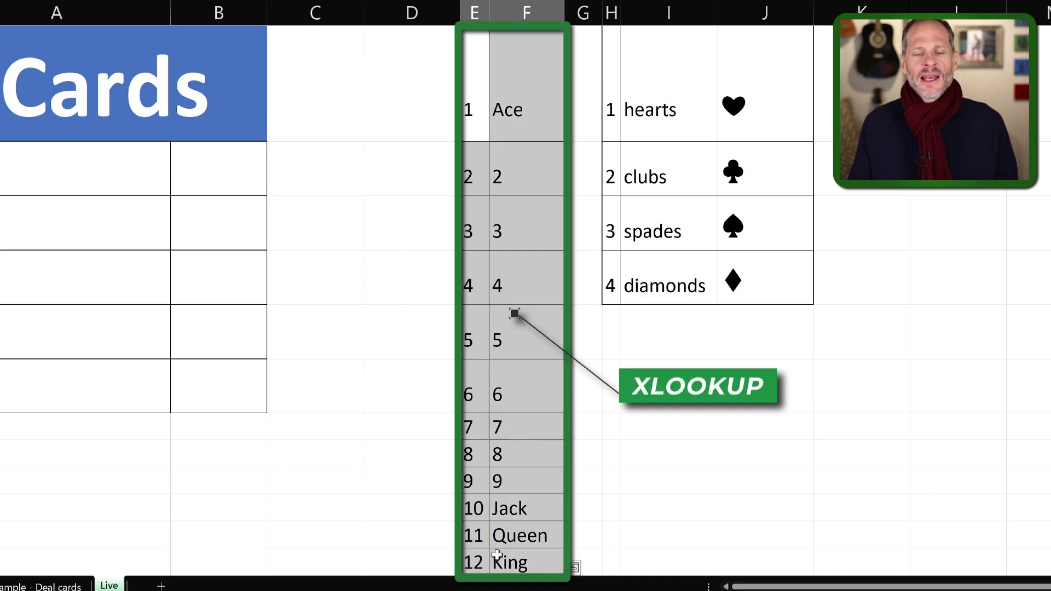
{"action": "left_click", "coordinate": [521, 385]}
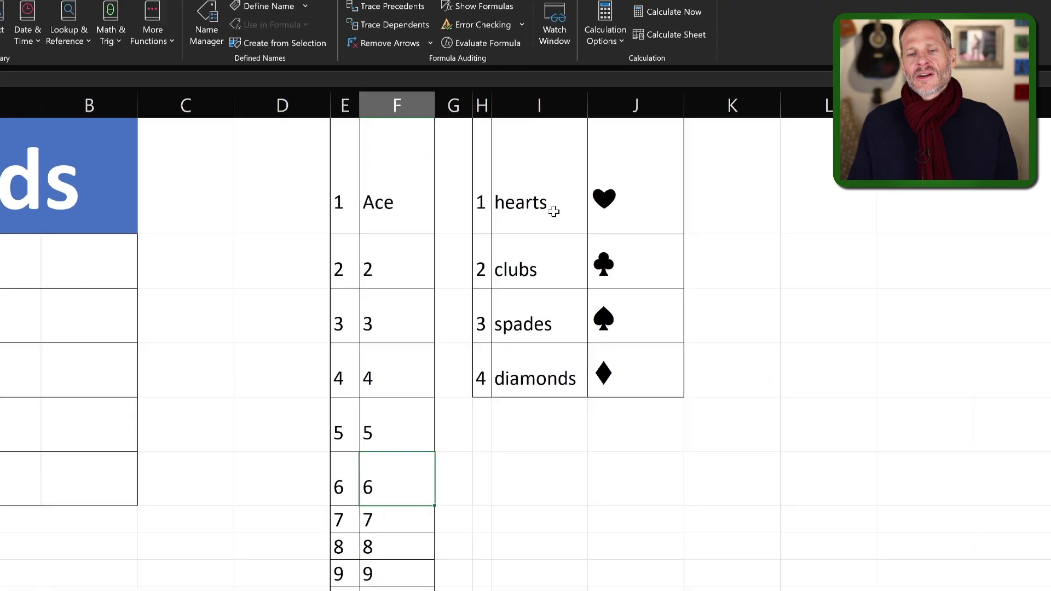
{"action": "left_click_drag", "start_coordinate": [444, 219], "coordinate": [441, 397]}
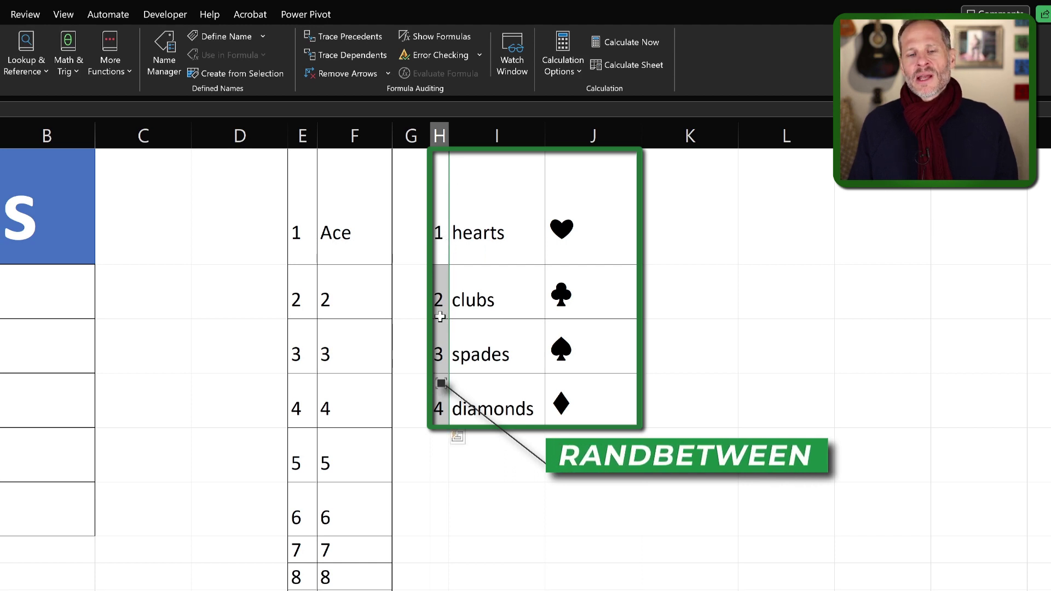
{"action": "left_click", "coordinate": [551, 202]}
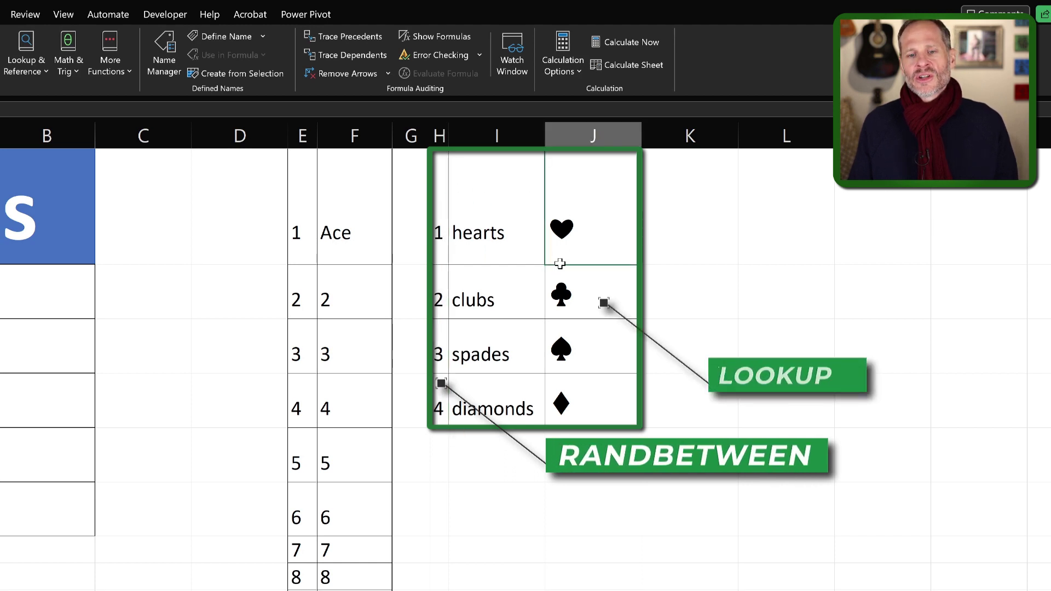
{"action": "left_click_drag", "start_coordinate": [559, 274], "coordinate": [560, 411]}
{"action": "left_click", "coordinate": [547, 469]}
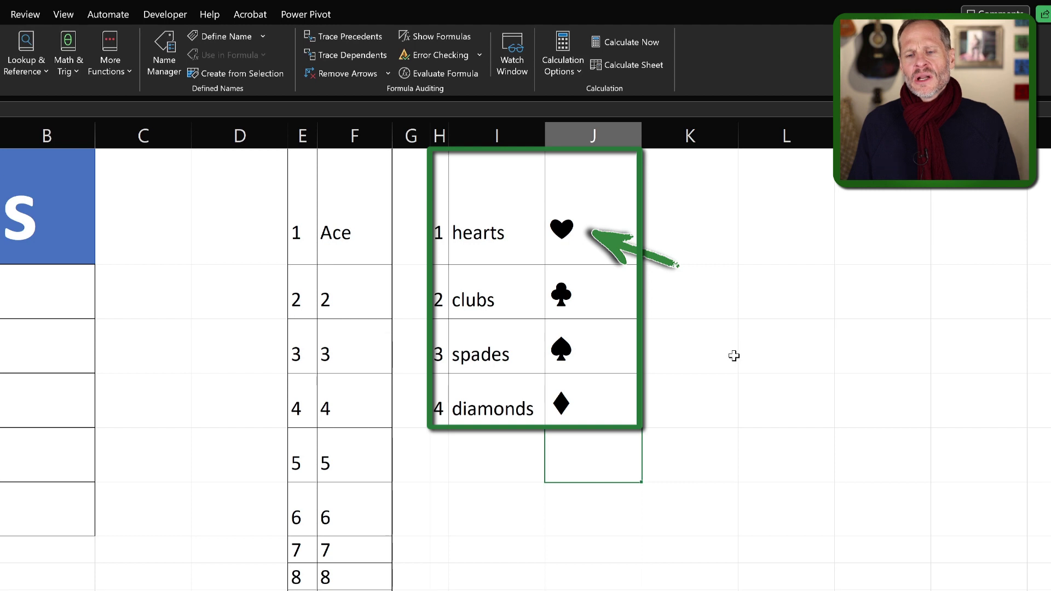
{"action": "left_click", "coordinate": [493, 527]}
{"action": "left_click", "coordinate": [508, 552]}
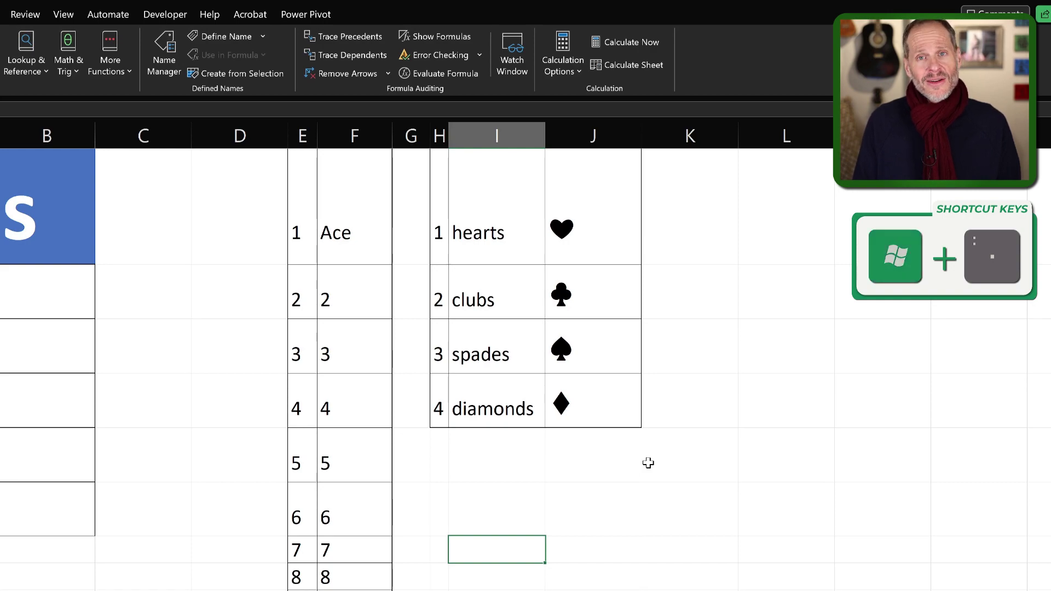
{"action": "key", "text": "super+period"}
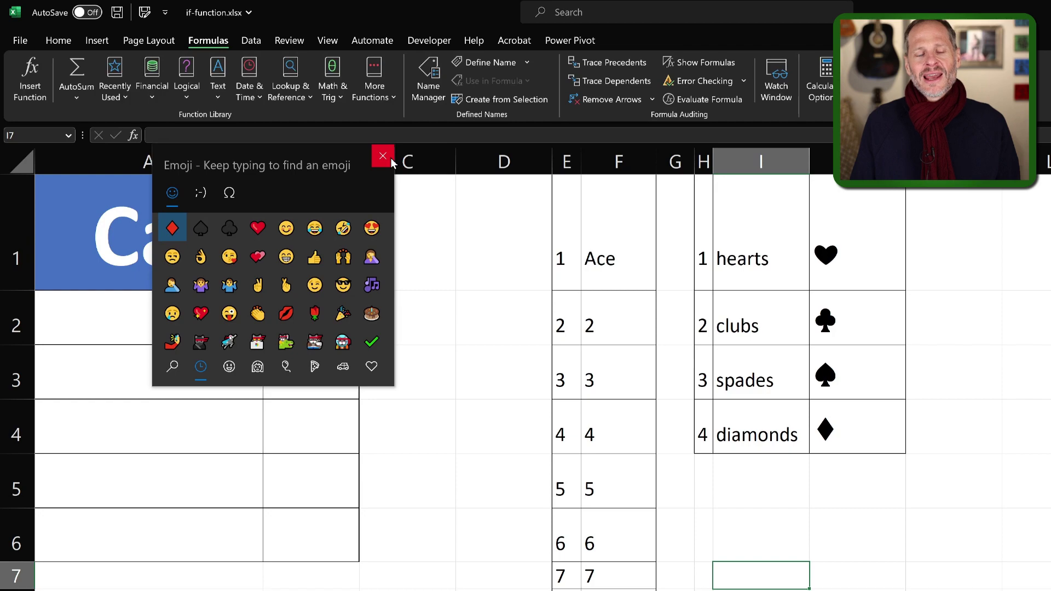
{"action": "left_click", "coordinate": [382, 156]}
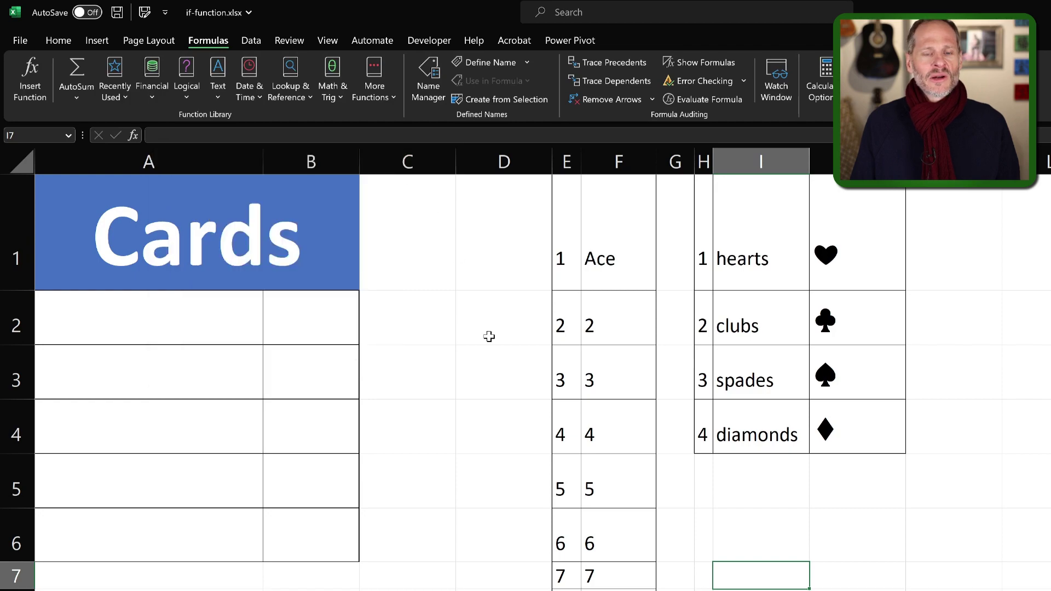
Step: In A2, start the formula =XLOOKUP(RANDBETWEEN(1,12), to pick a random rank number
{"action": "left_click", "coordinate": [488, 334]}
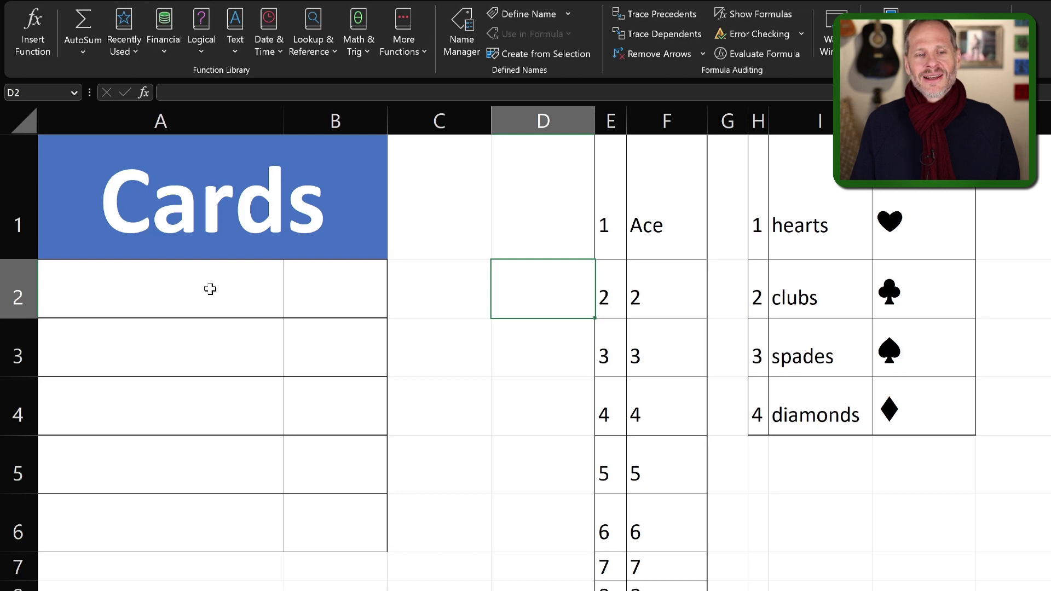
{"action": "left_click", "coordinate": [214, 282]}
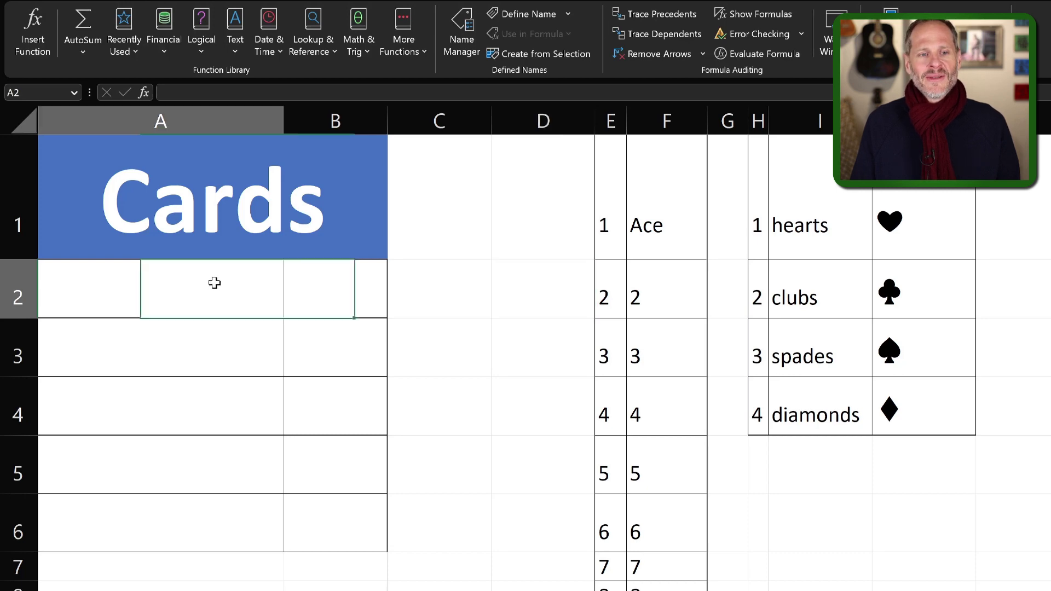
{"action": "type", "text": "="}
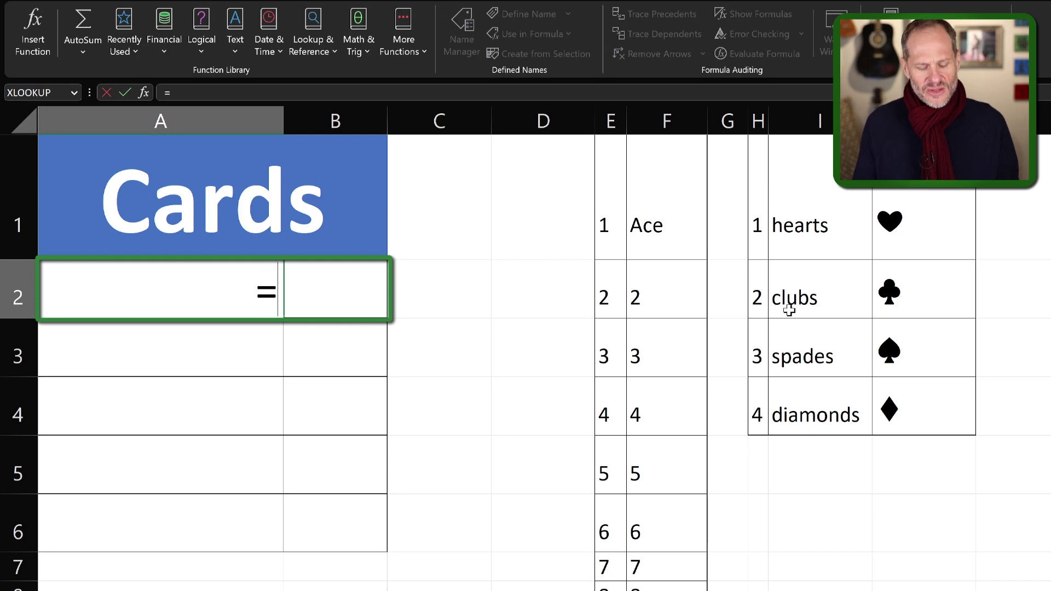
{"action": "type", "text": "XLOOKUP("}
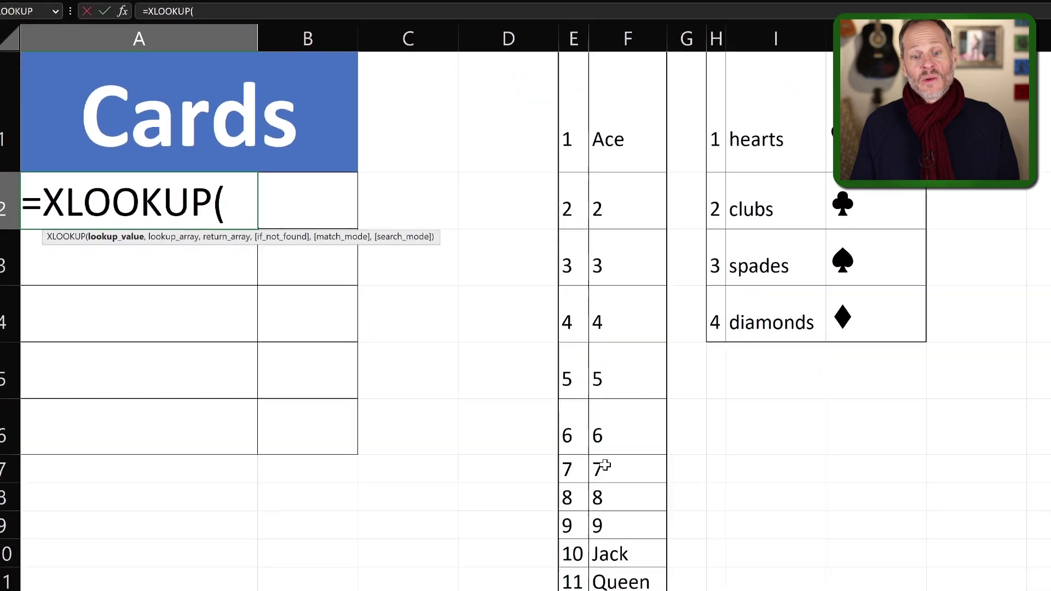
{"action": "key", "text": "alt+Return"}
{"action": "type", "text": "randb"}
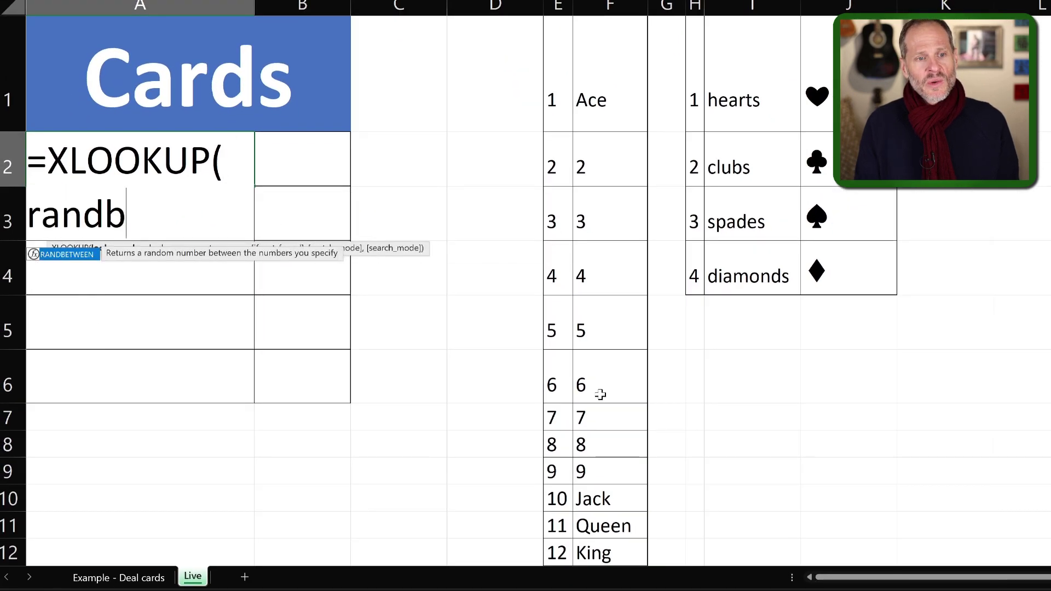
{"action": "type", "text": "e"}
{"action": "key", "text": "Tab"}
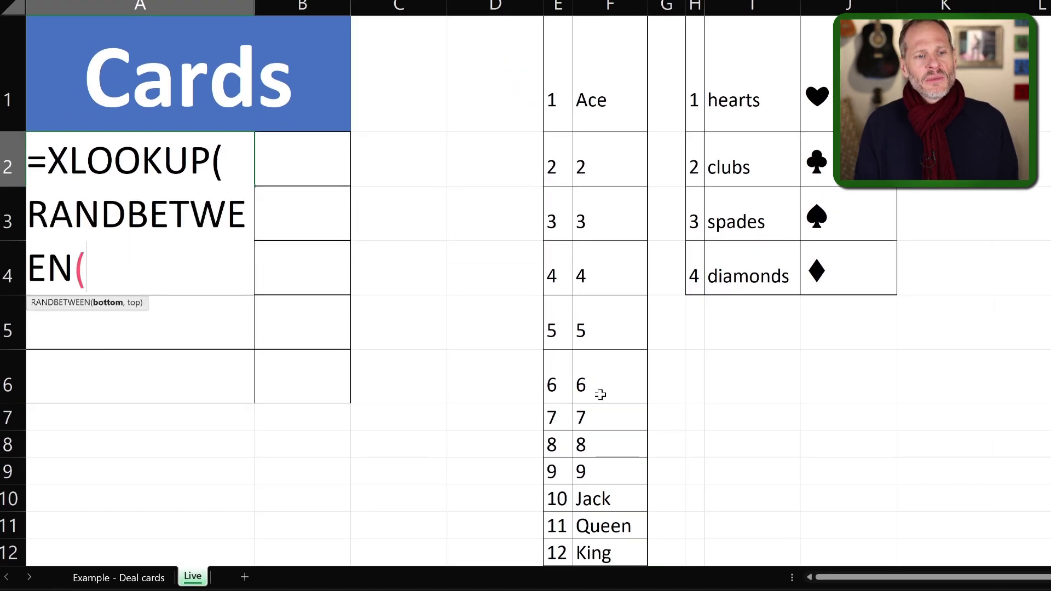
{"action": "type", "text": "1,12)"}
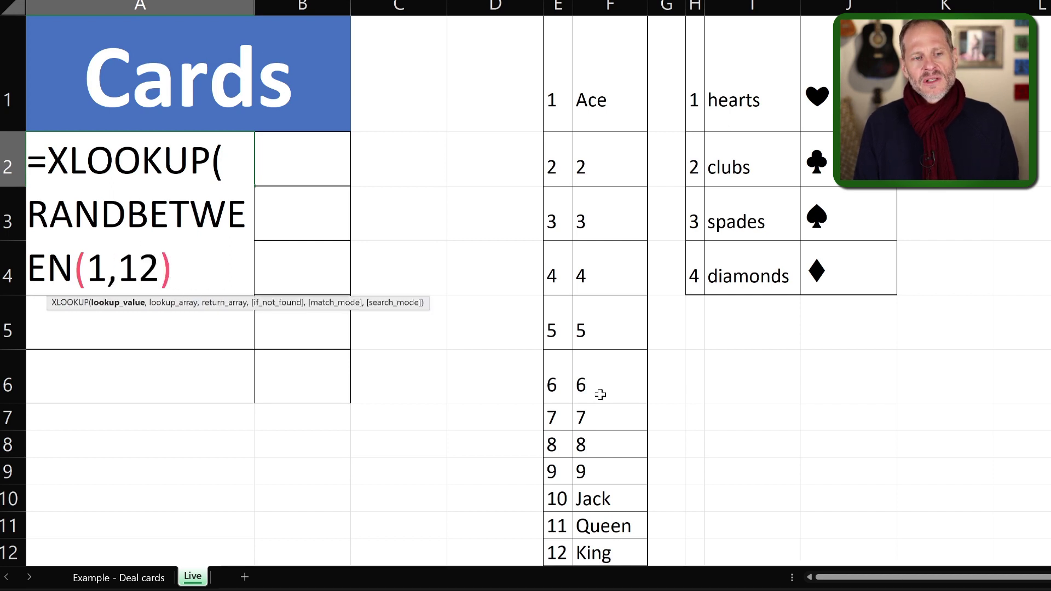
{"action": "type", "text": ","}
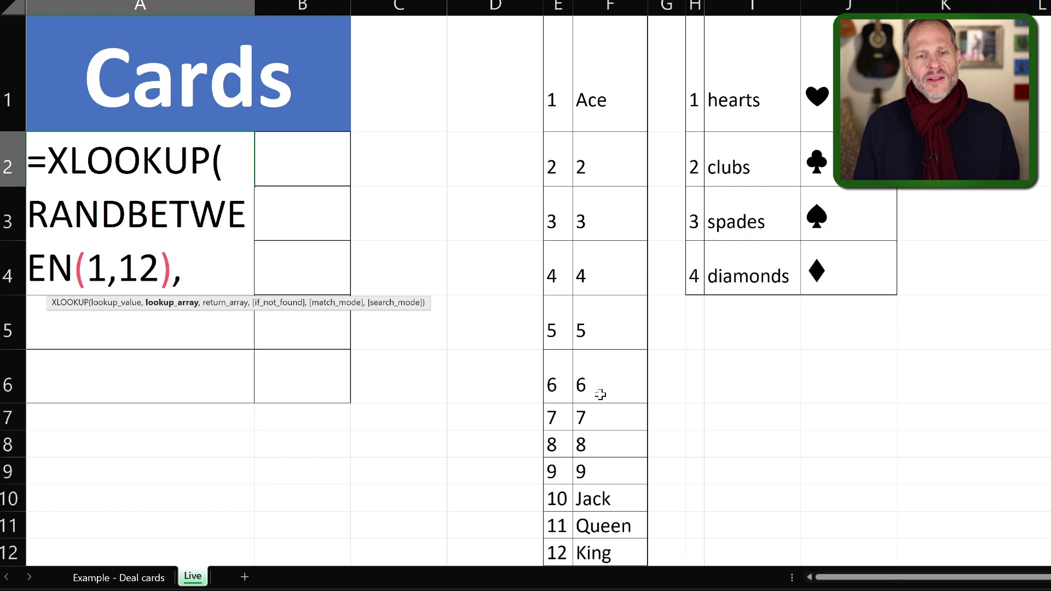
Step: Add the rank numbers $E$1:$E$12 as the absolute lookup array, followed by a comma
{"action": "left_click_drag", "start_coordinate": [567, 126], "coordinate": [558, 552]}
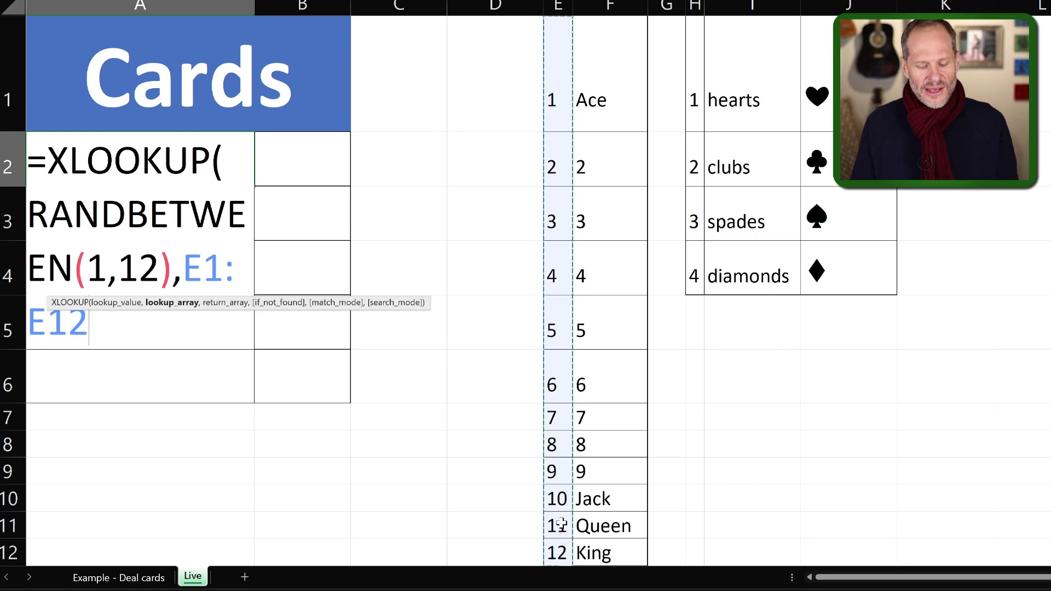
{"action": "key", "text": "F4"}
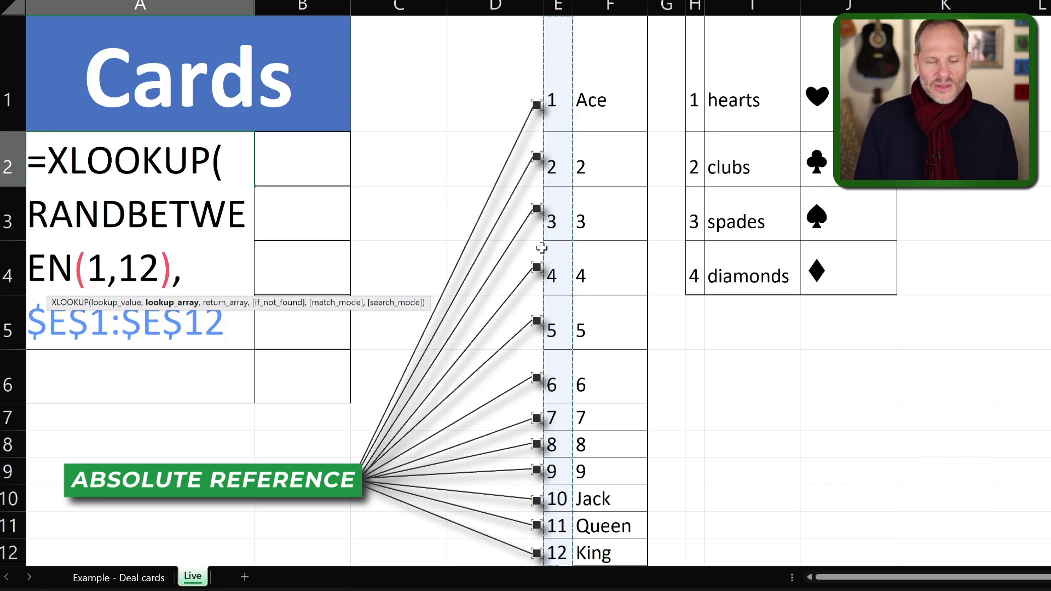
{"action": "type", "text": ","}
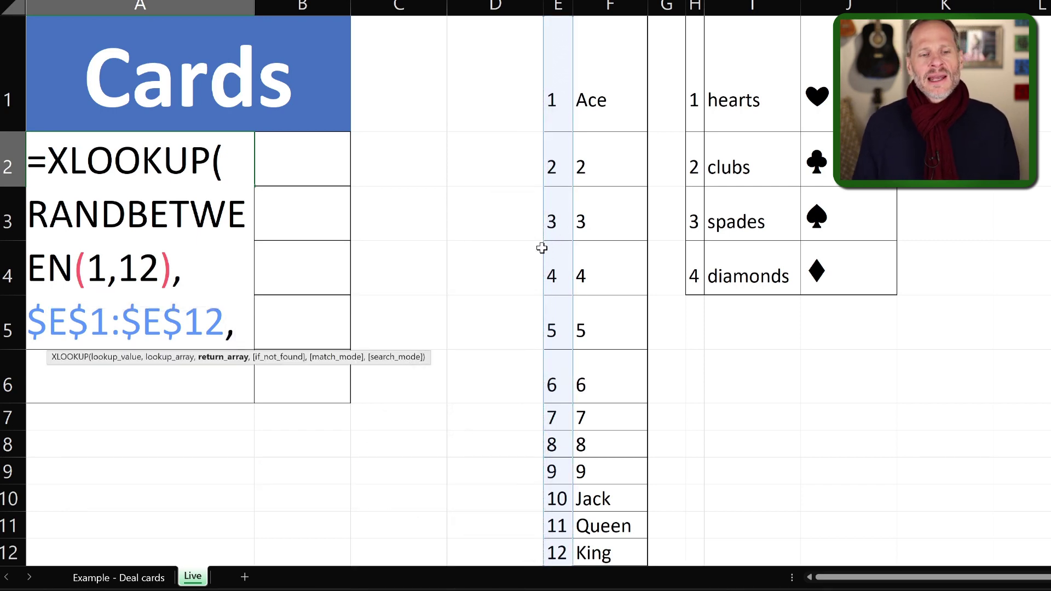
Step: Add the absolute return array $F$1:$F$12 and an empty "" not-found value
{"action": "left_click_drag", "start_coordinate": [610, 99], "coordinate": [607, 547]}
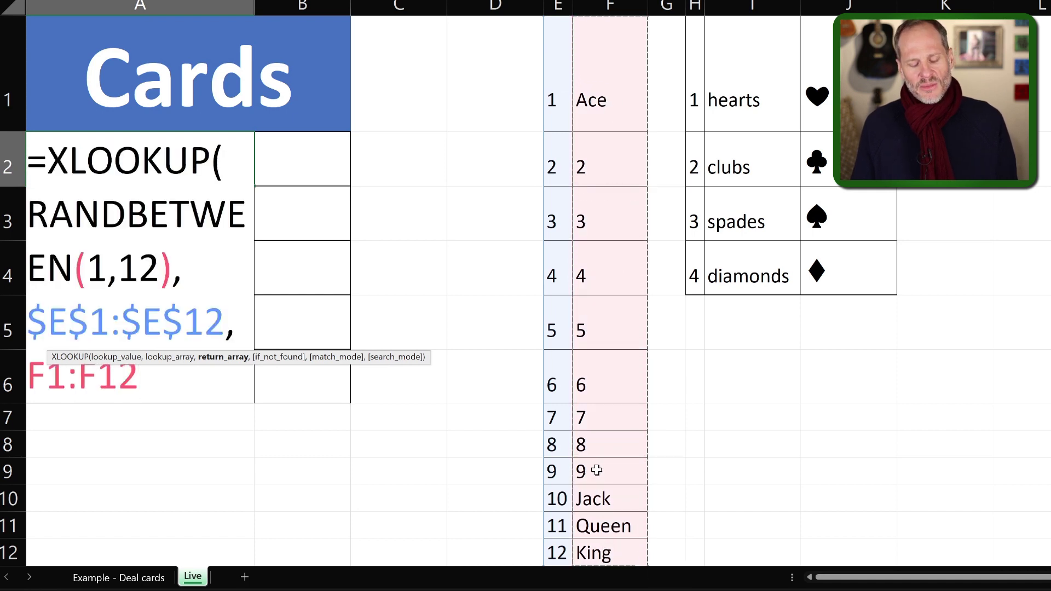
{"action": "key", "text": "F4"}
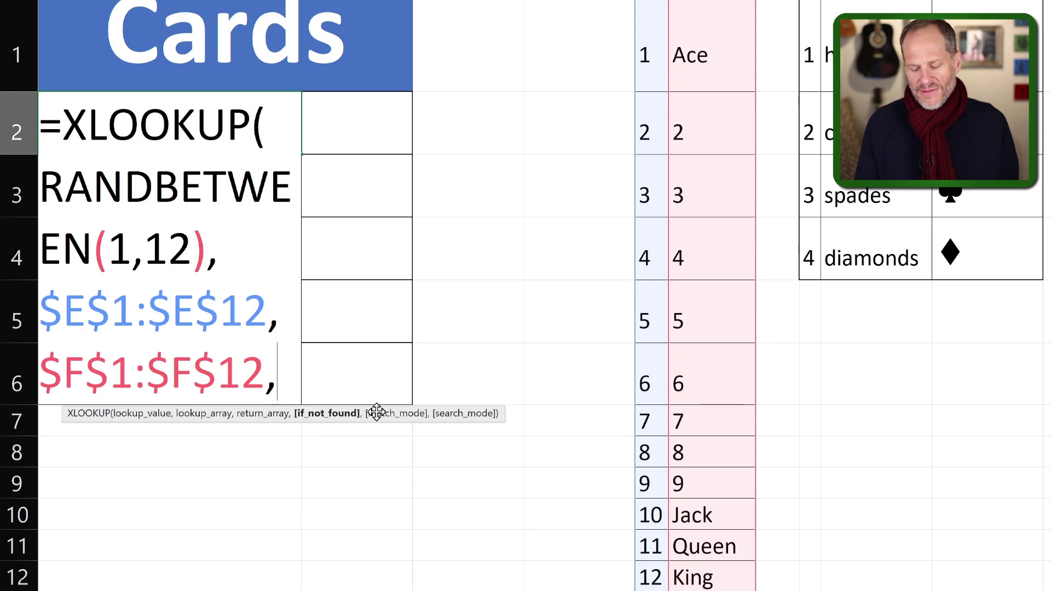
{"action": "type", "text": "\""}
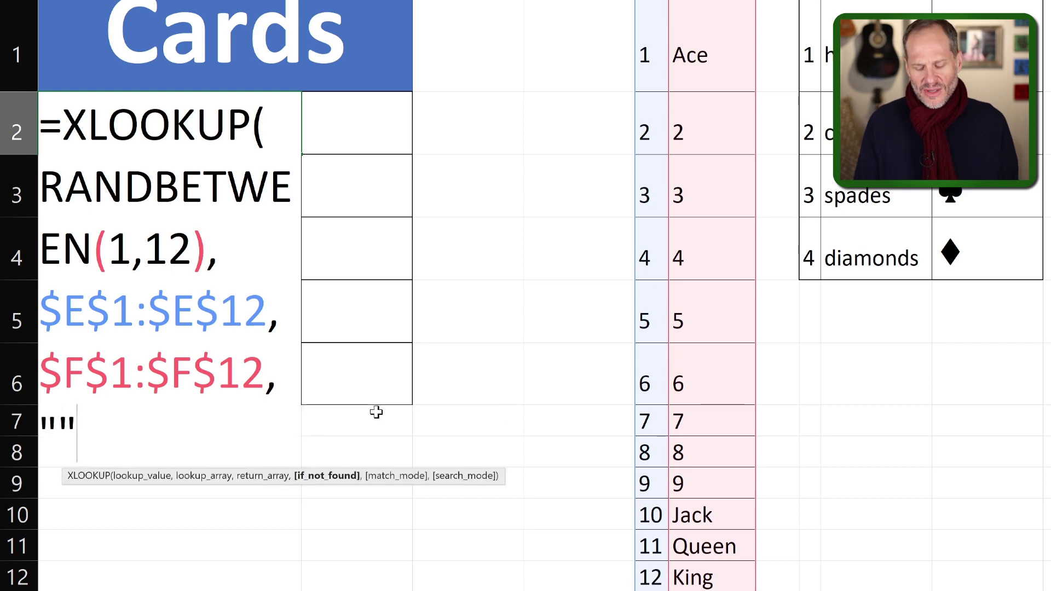
{"action": "type", "text": "\","}
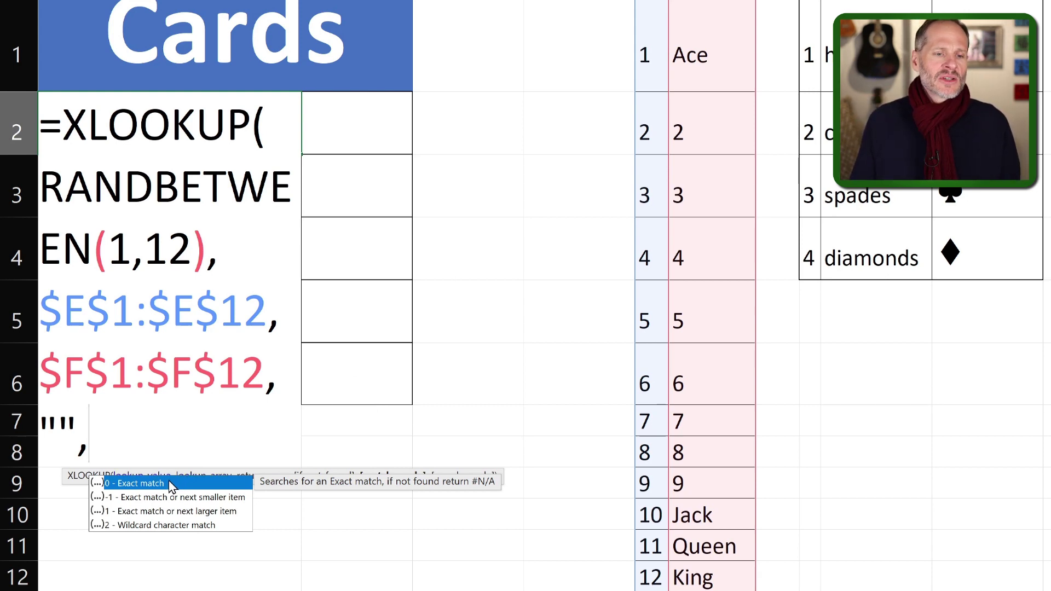
Step: Set exact match and first-to-last search, commit A2 showing Jack, and begin =xlook in B2
{"action": "double_click", "coordinate": [137, 483]}
{"action": "type", "text": ","}
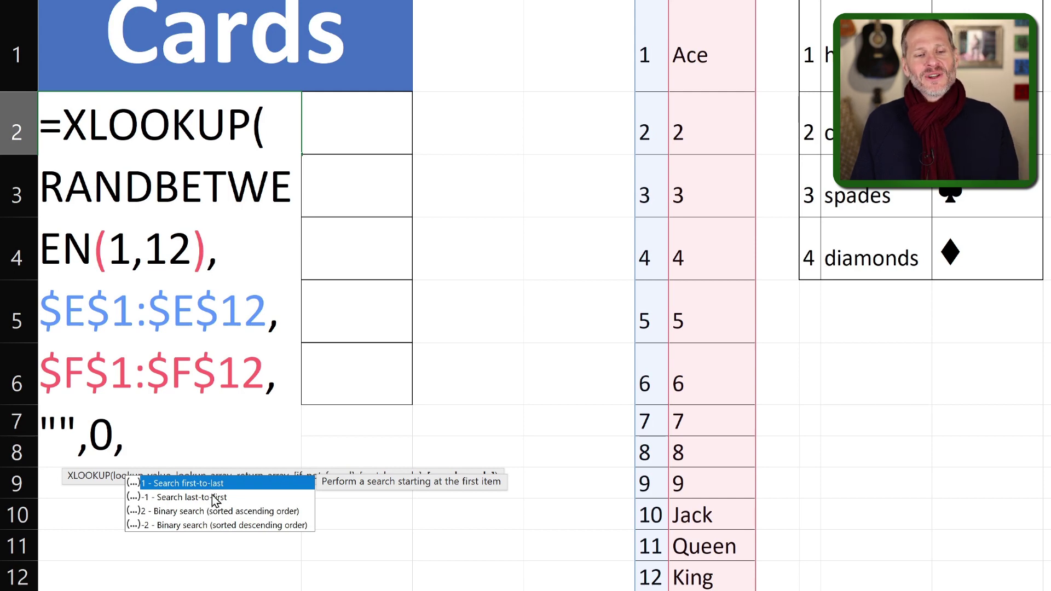
{"action": "double_click", "coordinate": [217, 484]}
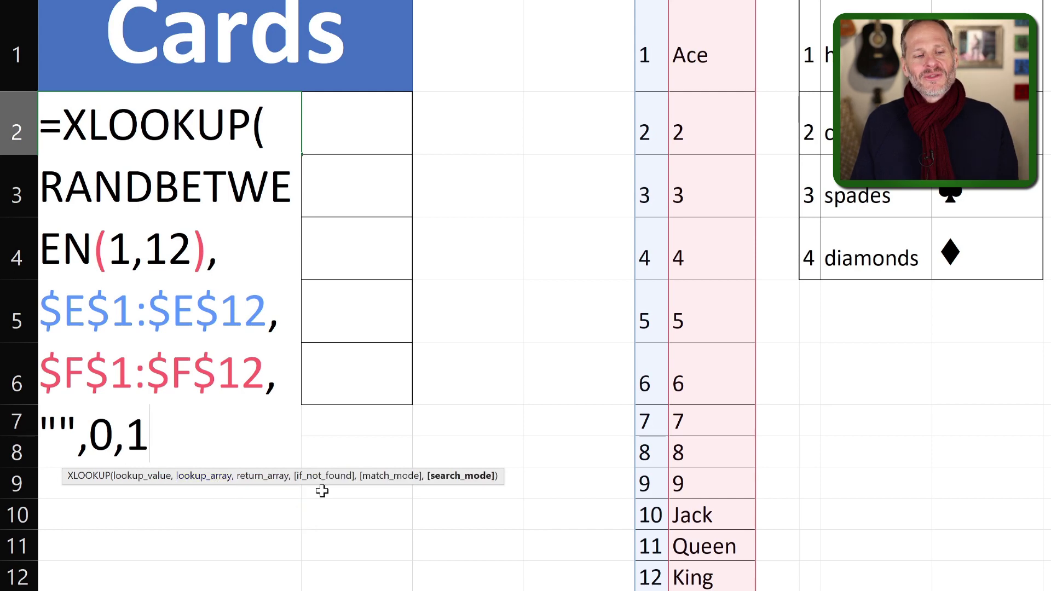
{"action": "type", "text": ")"}
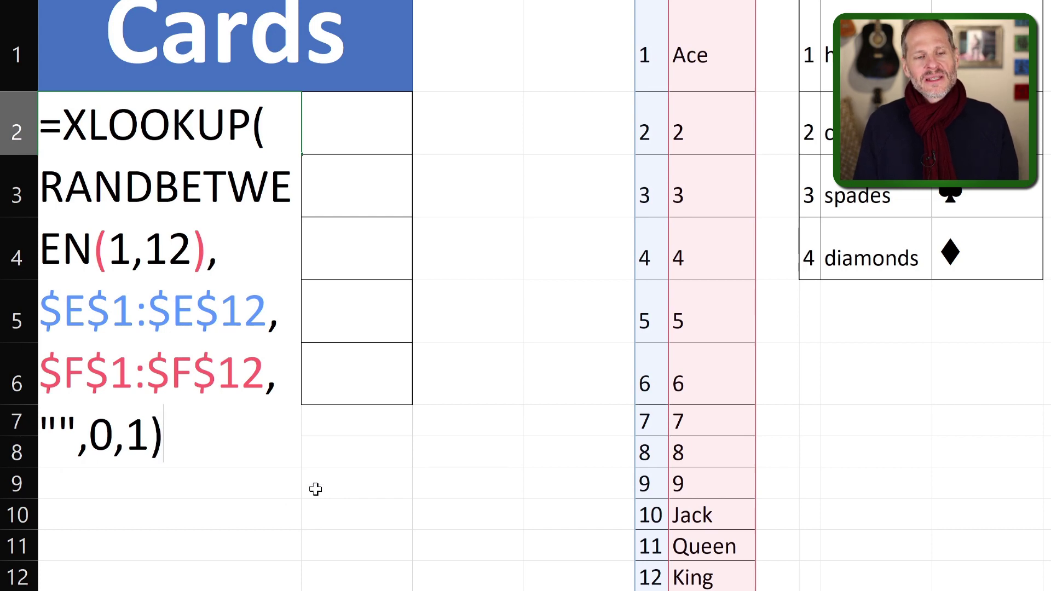
{"action": "key", "text": "Return"}
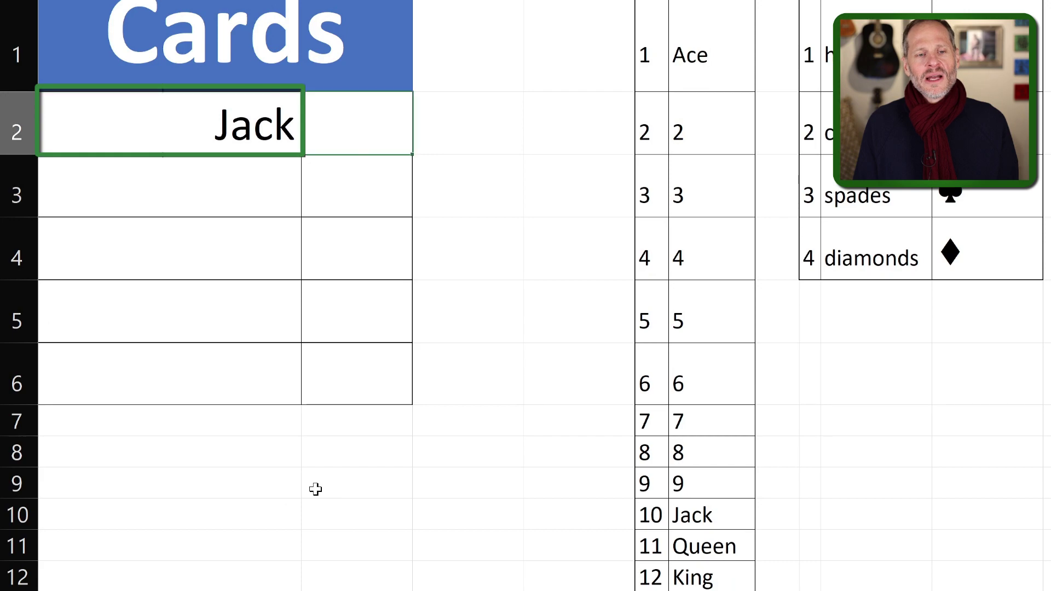
{"action": "key", "text": "Right"}
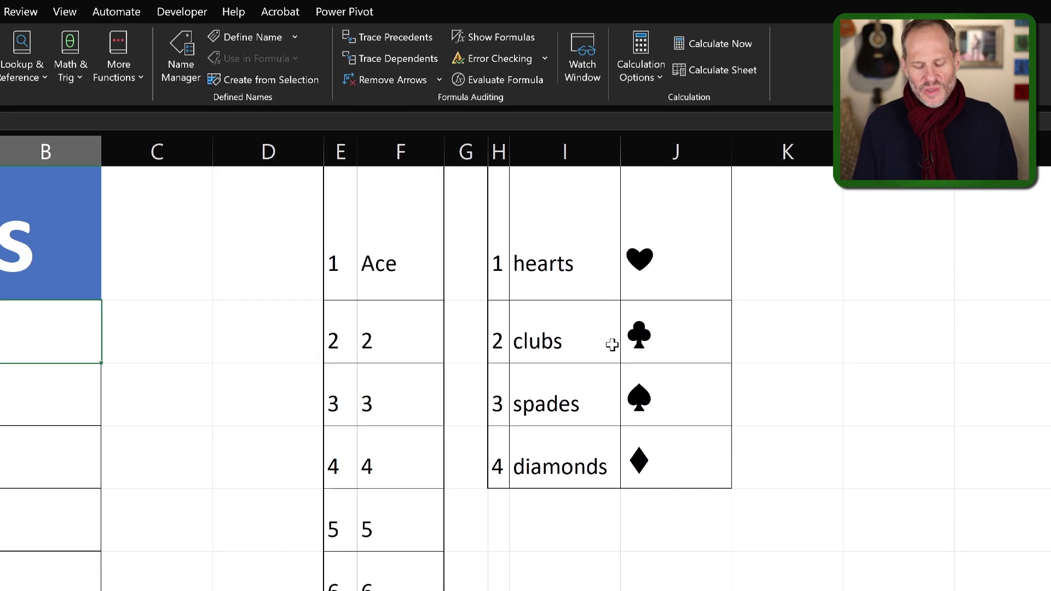
{"action": "type", "text": "=xloo"}
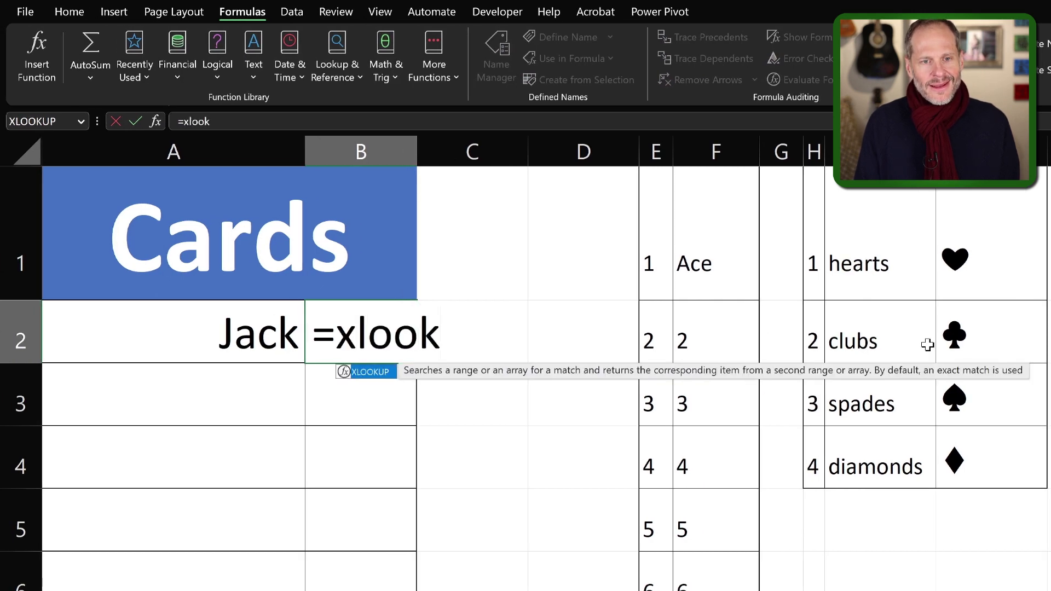
{"action": "type", "text": "k"}
Step: In B2, build =XLOOKUP(RANDBETWEEN(1,4),$H$1:$H$4, for a random suit number
{"action": "key", "text": "Tab"}
{"action": "type", "text": "randb"}
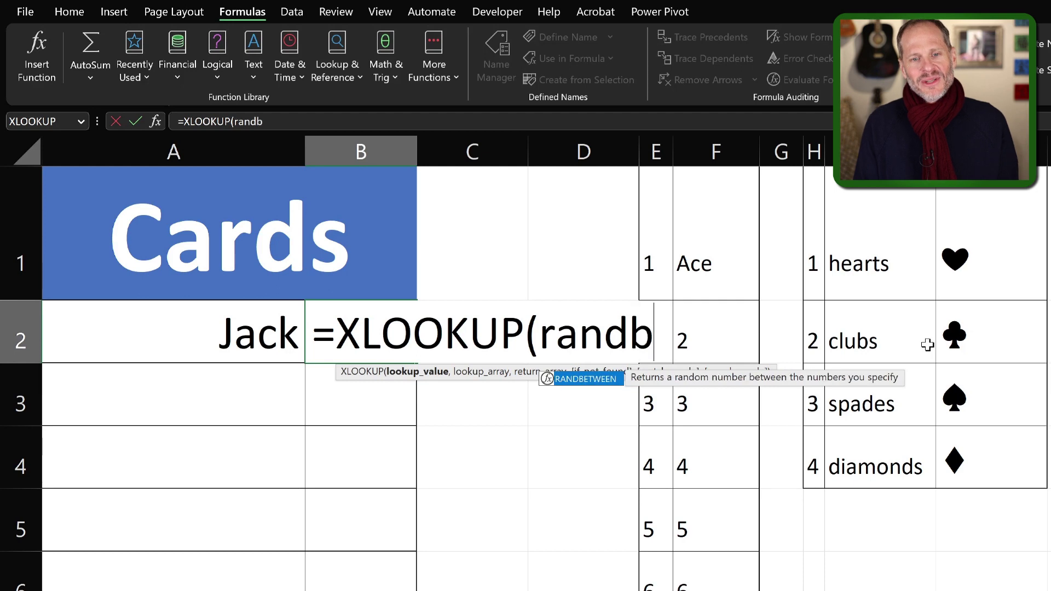
{"action": "key", "text": "Tab"}
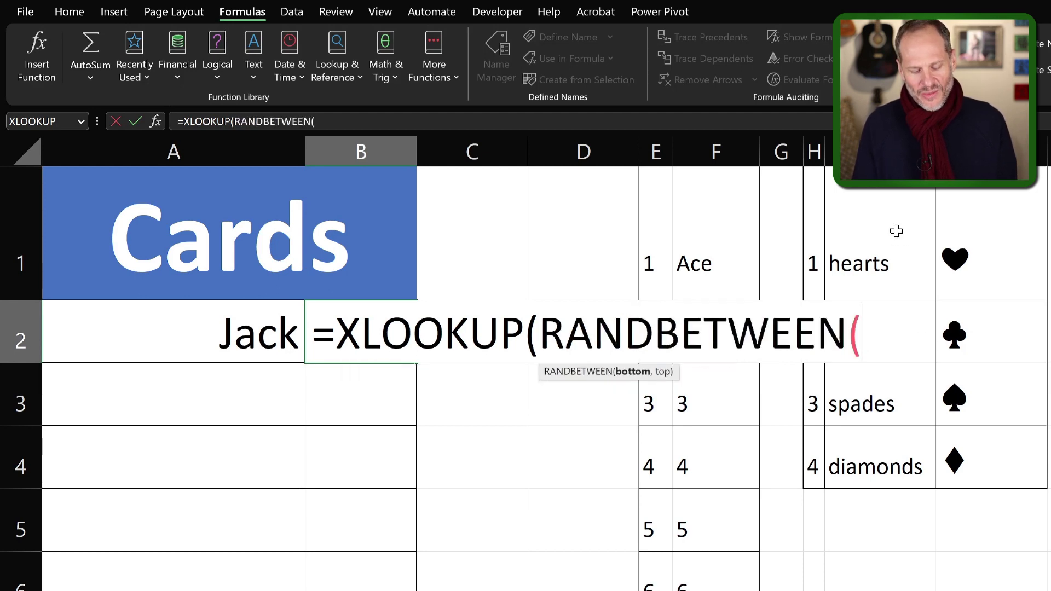
{"action": "type", "text": "1,4)"}
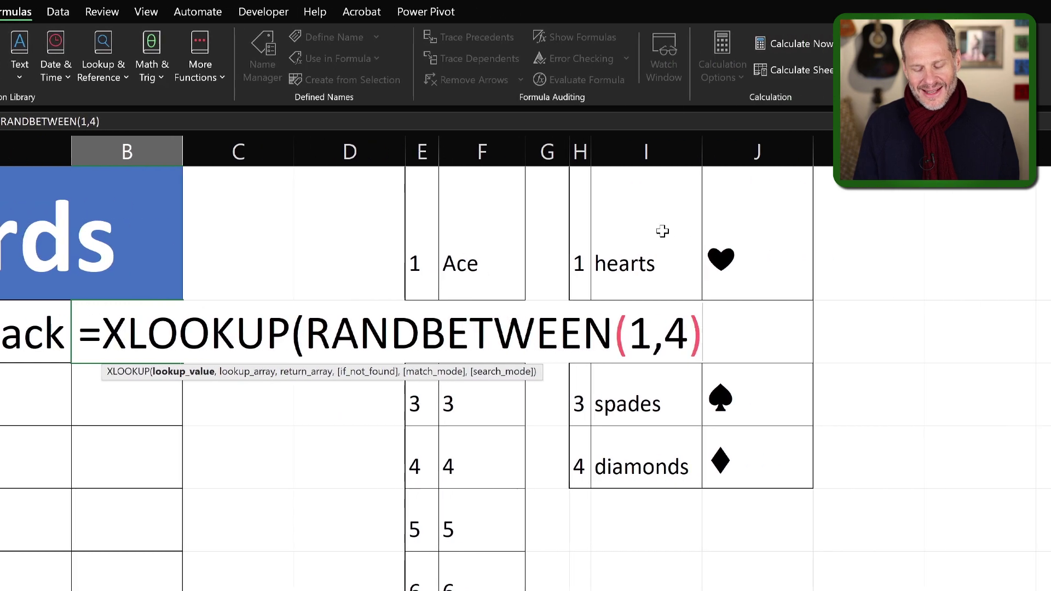
{"action": "type", "text": ","}
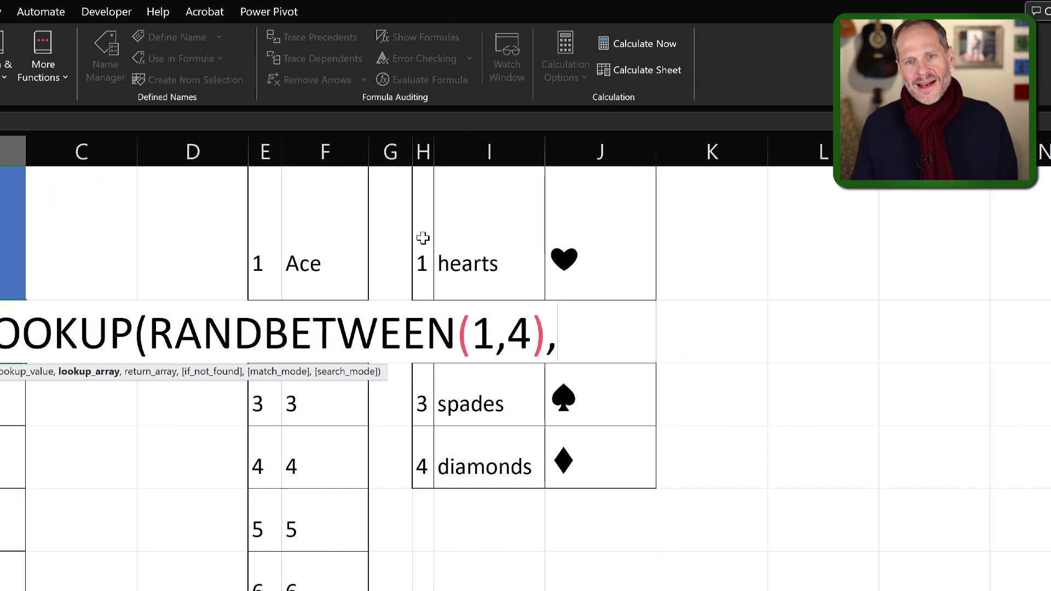
{"action": "left_click_drag", "start_coordinate": [423, 237], "coordinate": [422, 457]}
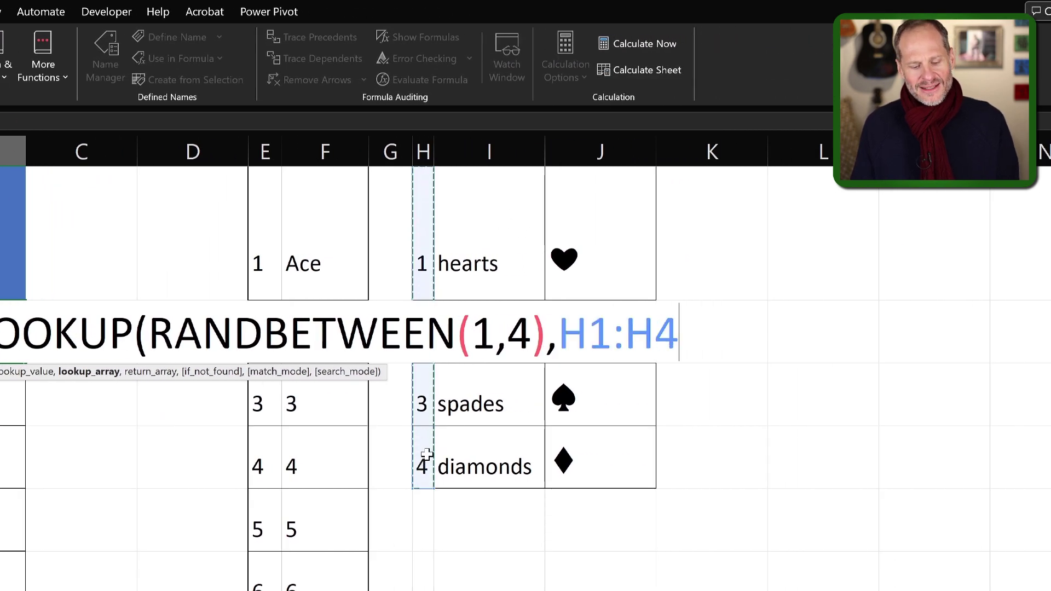
{"action": "key", "text": "F4"}
{"action": "type", "text": ","}
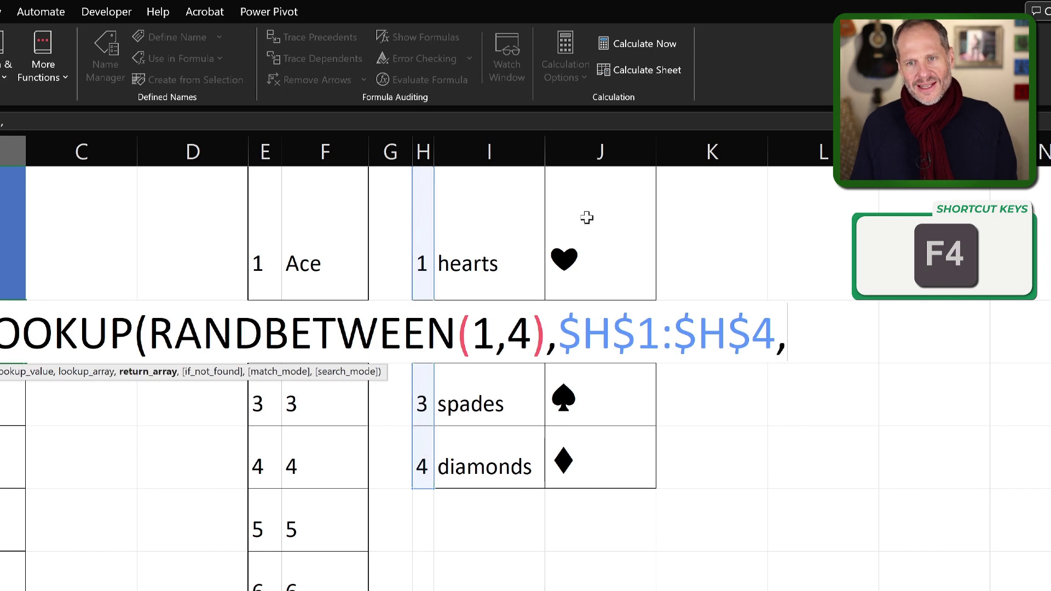
Step: Finish with return range $J$1:$J$4 and "",0,1, giving 2 of diamonds
{"action": "left_click_drag", "start_coordinate": [587, 222], "coordinate": [589, 458]}
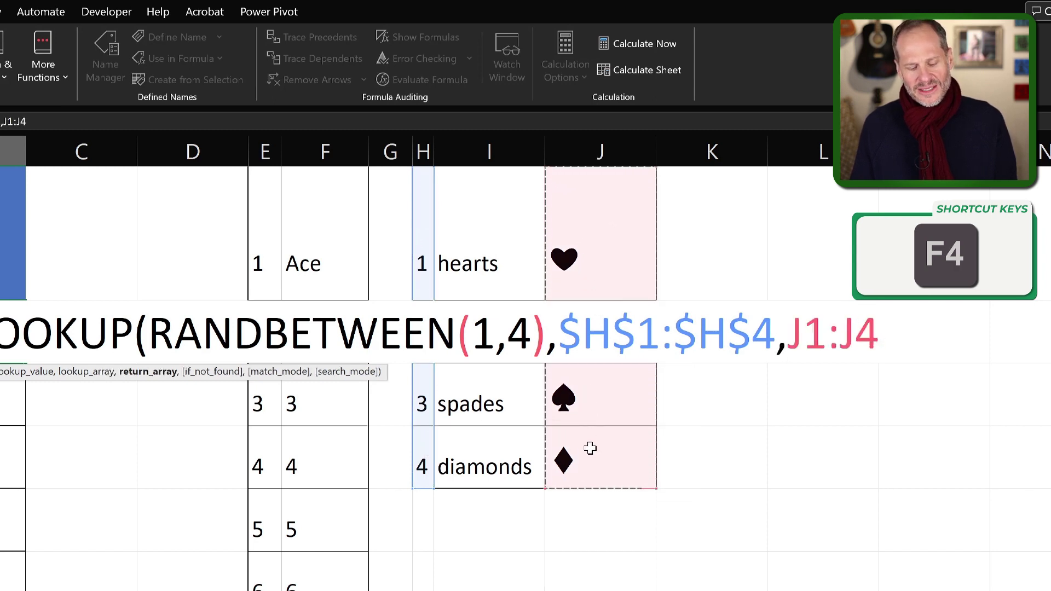
{"action": "key", "text": "F4"}
{"action": "type", "text": ","}
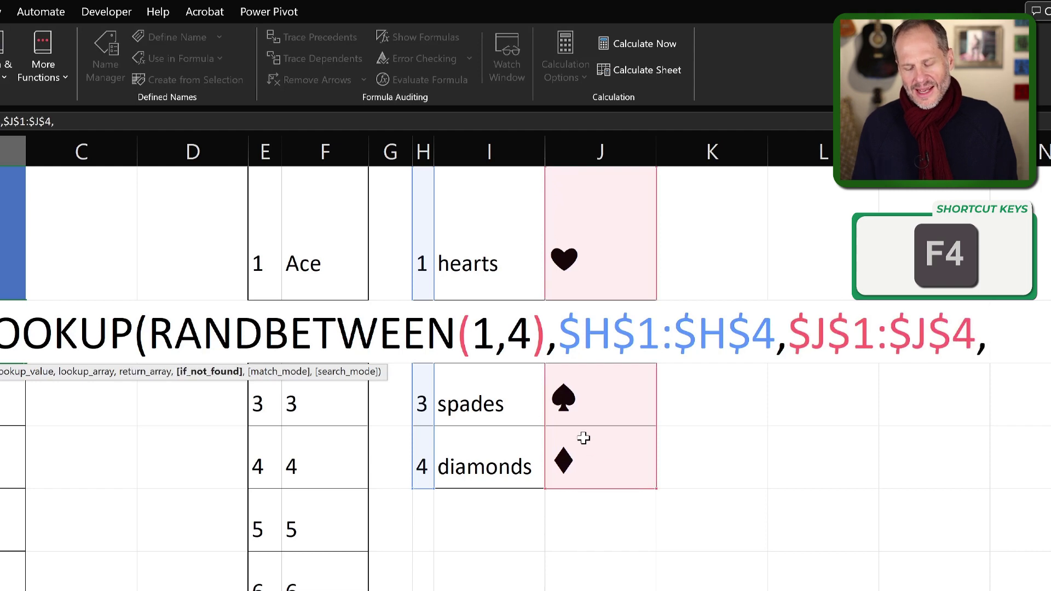
{"action": "type", "text": "\"\""}
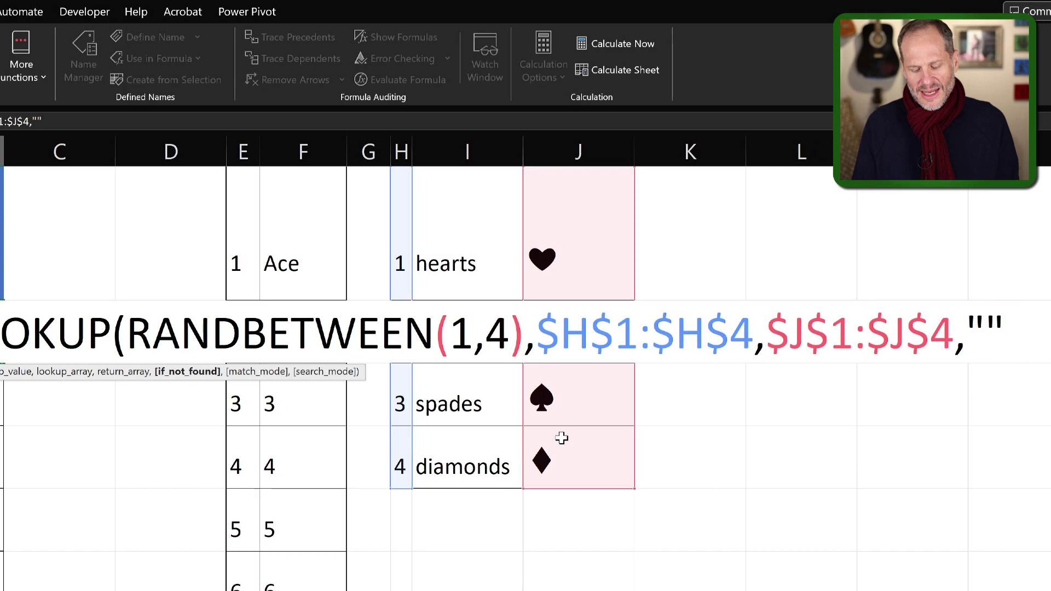
{"action": "type", "text": ",0"}
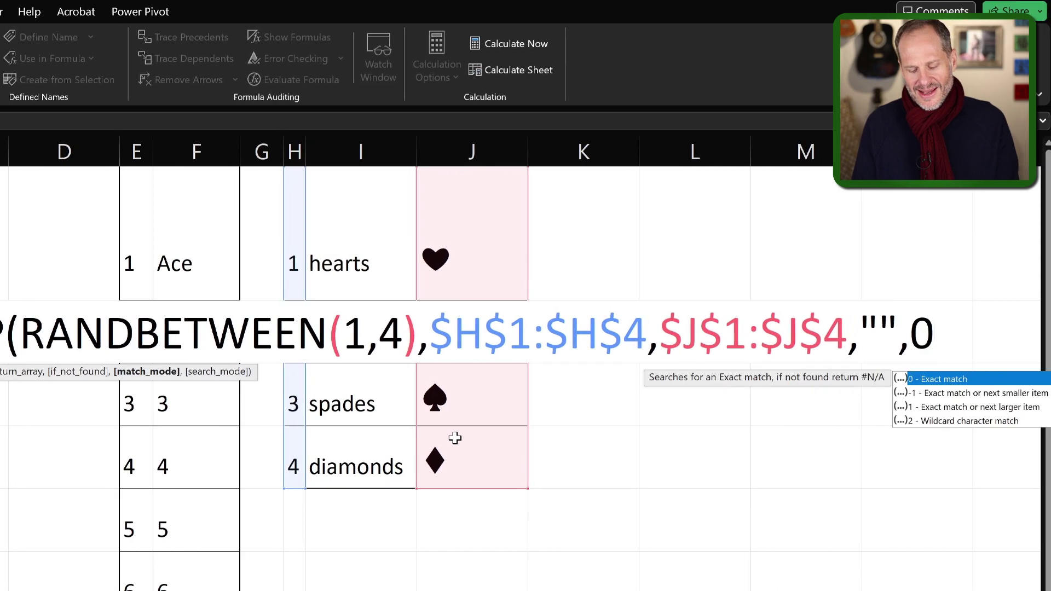
{"action": "type", "text": ",1"}
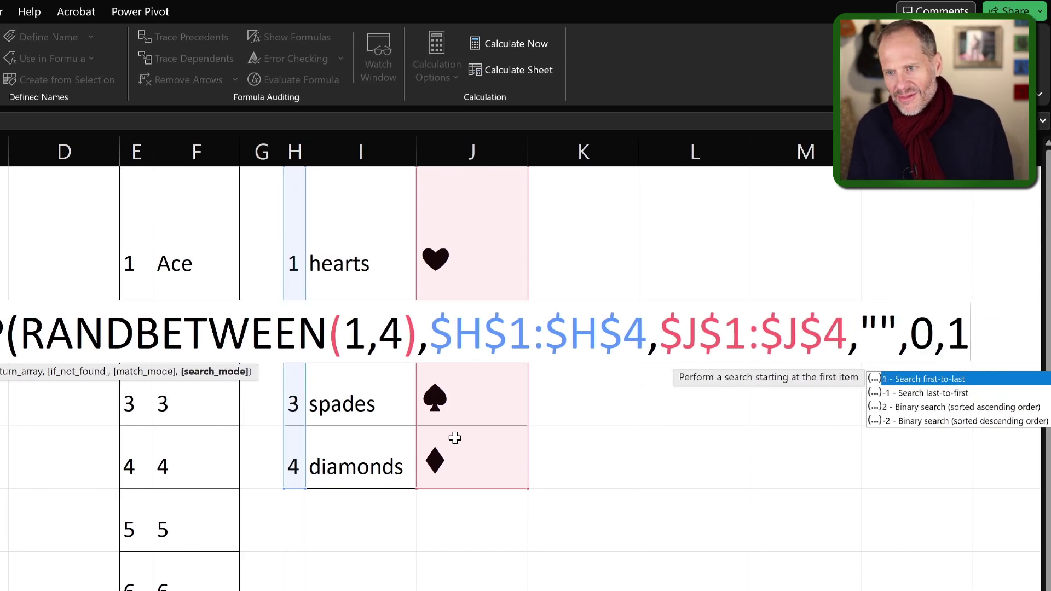
{"action": "key", "text": "Return"}
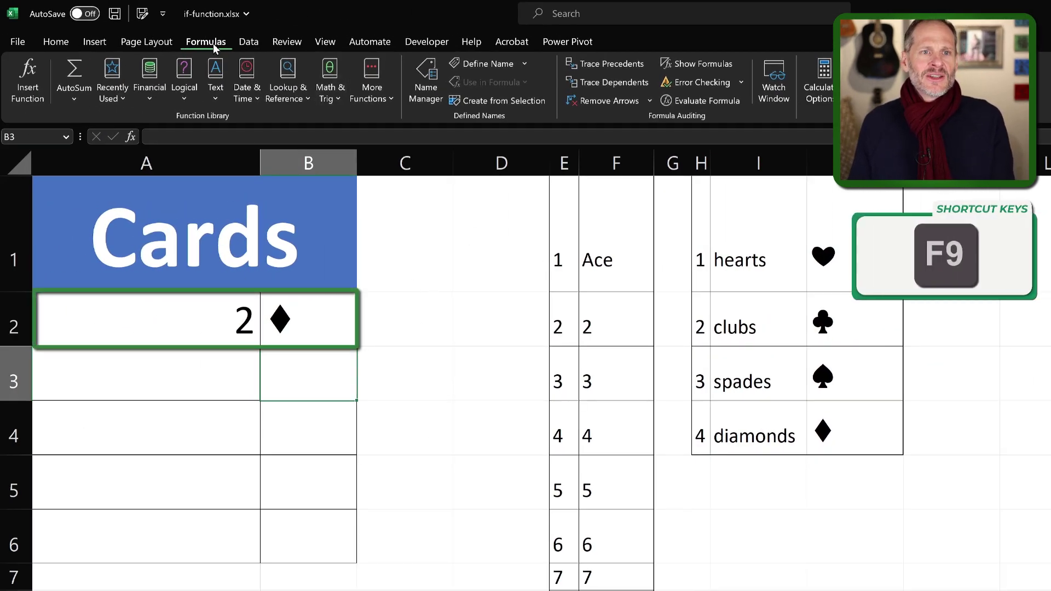
Step: Redeal the first card three times with F9 until it shows 9 of clubs
{"action": "left_click", "coordinate": [239, 44]}
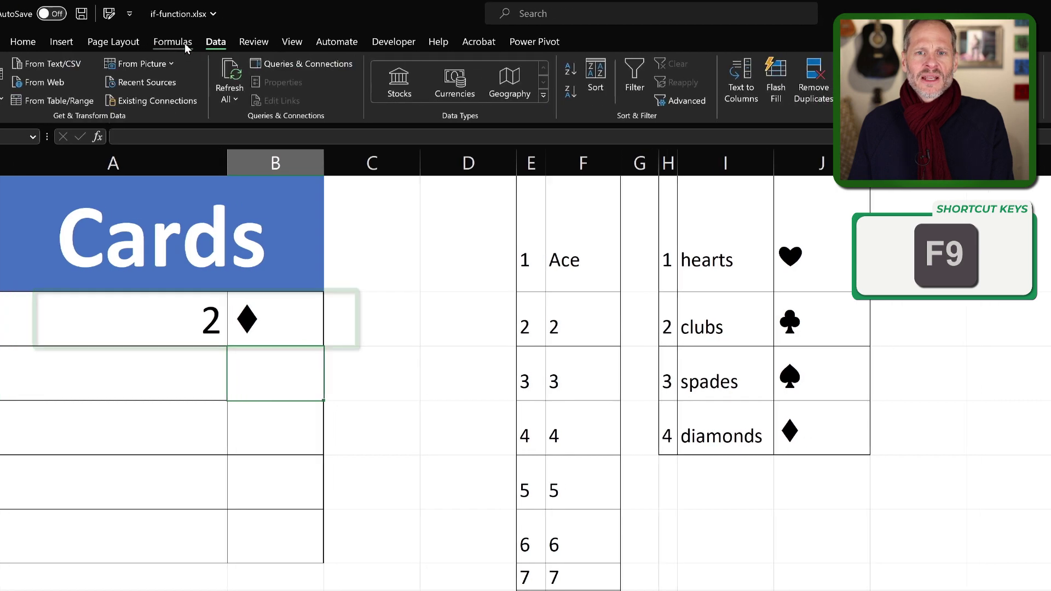
{"action": "left_click", "coordinate": [218, 44]}
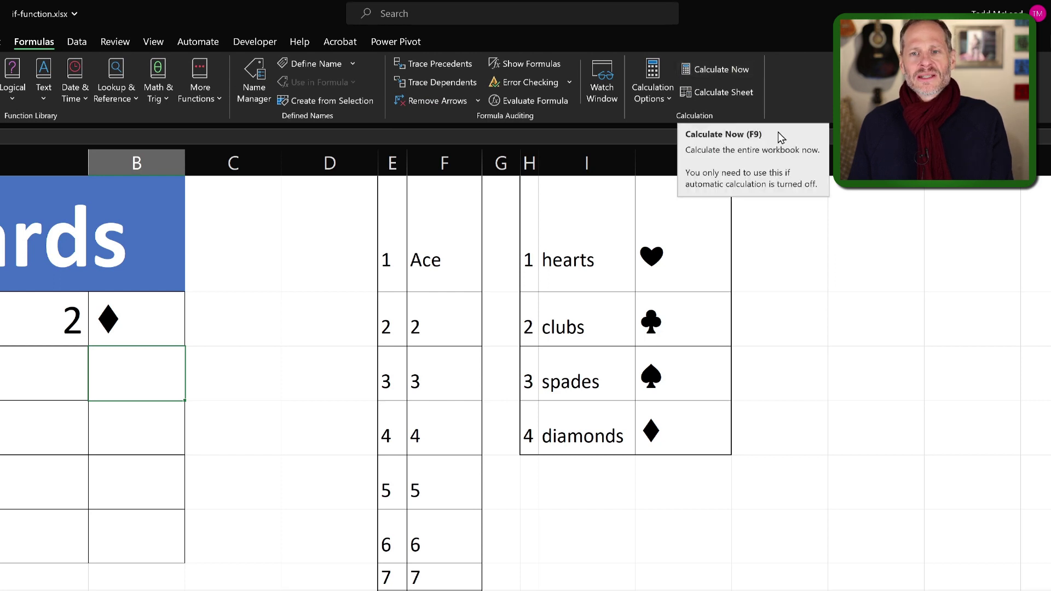
{"action": "key", "text": "F9"}
{"action": "key", "text": "F9"}
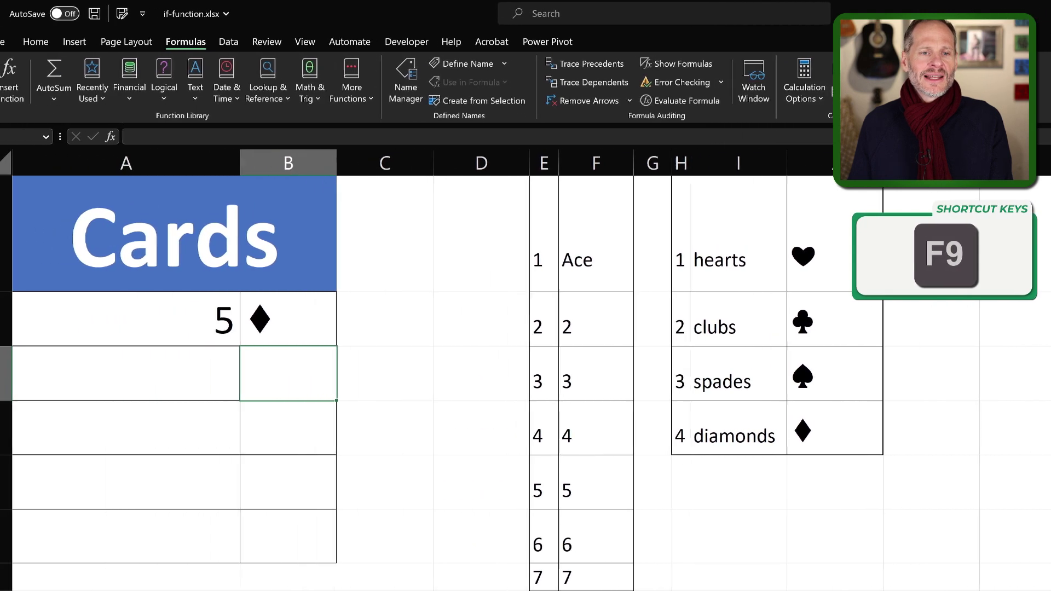
{"action": "key", "text": "F9"}
{"action": "key", "text": "F9"}
{"action": "key", "text": "F9"}
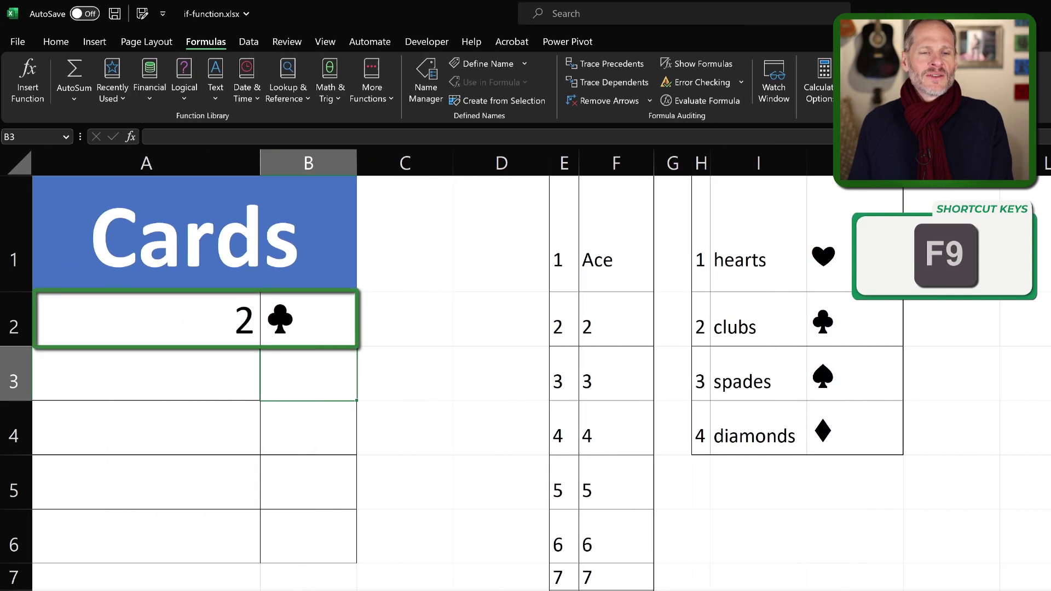
{"action": "key", "text": "F9"}
{"action": "key", "text": "F9"}
{"action": "key", "text": "F9"}
{"action": "key", "text": "F9"}
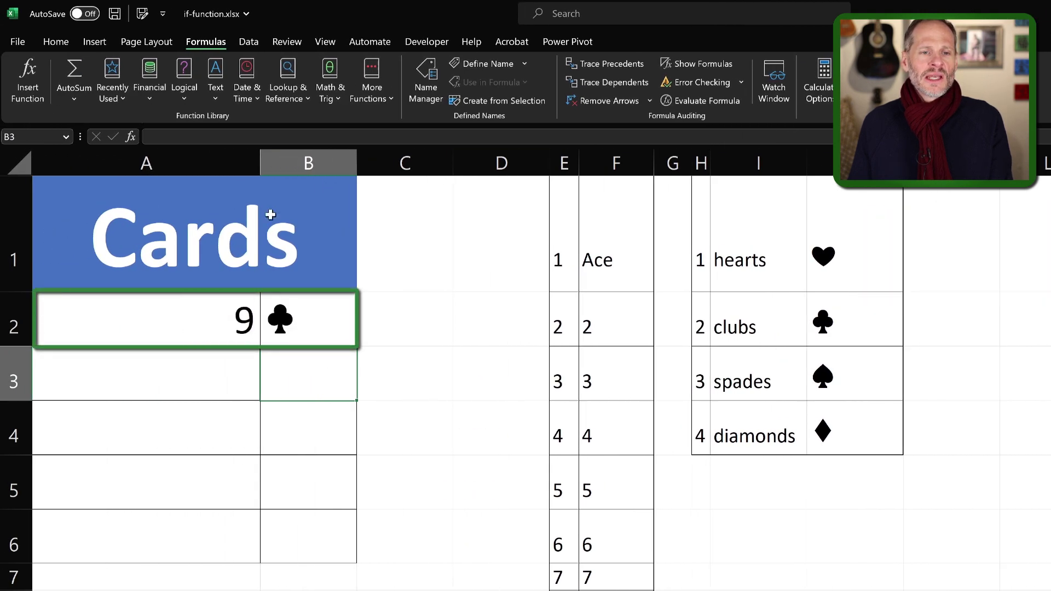
Step: Fill the A2:B2 card formulas down to row 6, dealing Jack♦, 5♣, 8♣, 7♦ and 5♣
{"action": "left_click_drag", "start_coordinate": [193, 310], "coordinate": [328, 315]}
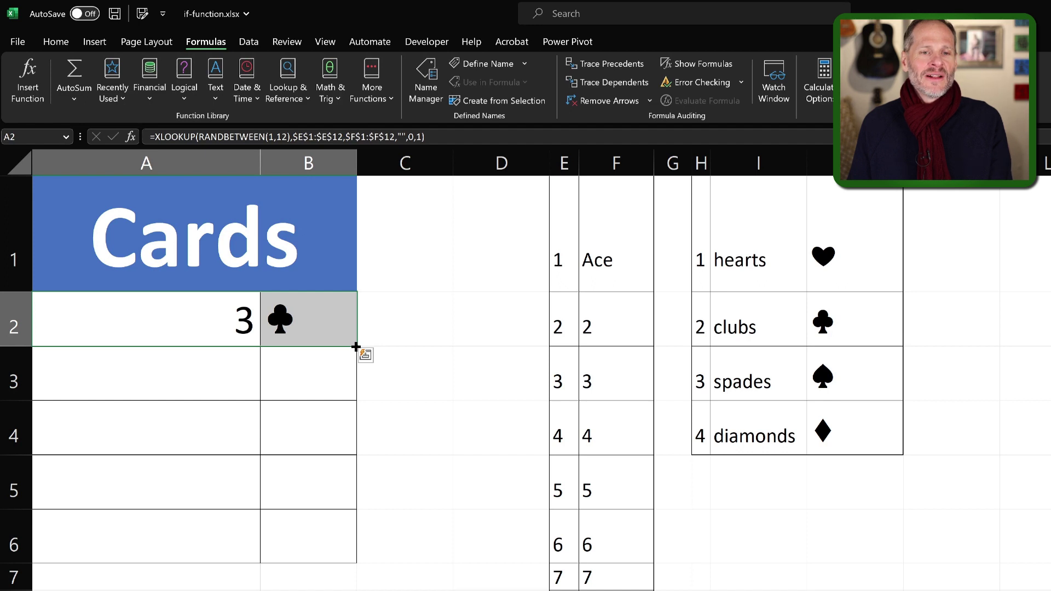
{"action": "left_click_drag", "start_coordinate": [356, 346], "coordinate": [350, 564]}
{"action": "left_click", "coordinate": [308, 588]}
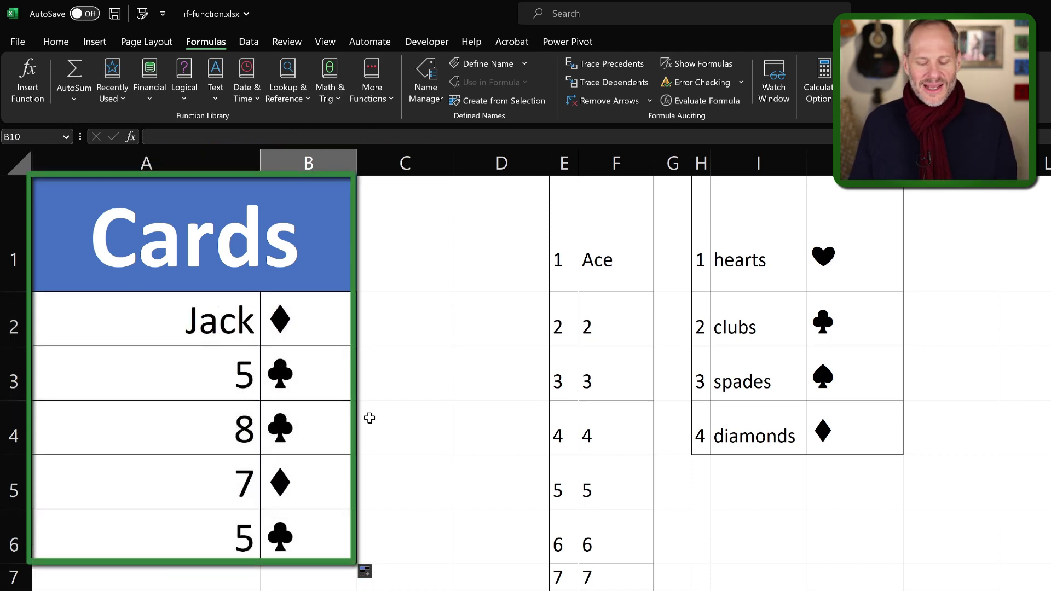
Step: Redeal the five-card hand in A2:B6 five times with F9
{"action": "key", "text": "F9"}
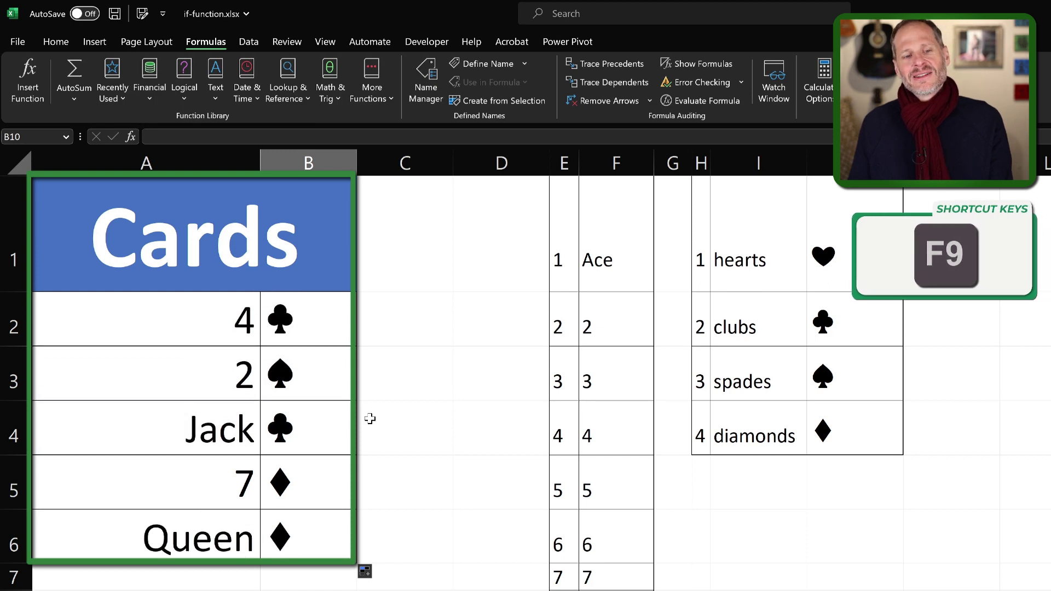
{"action": "key", "text": "F9"}
{"action": "key", "text": "F9"}
{"action": "key", "text": "F9"}
{"action": "key", "text": "F9"}
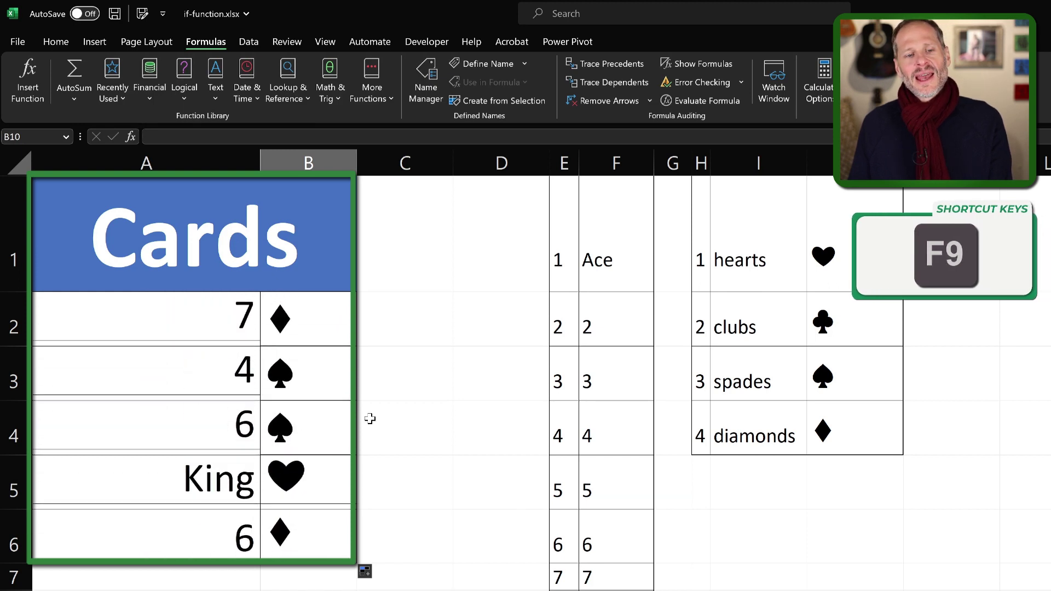
{"action": "key", "text": "F9"}
{"action": "key", "text": "F9"}
{"action": "key", "text": "F9"}
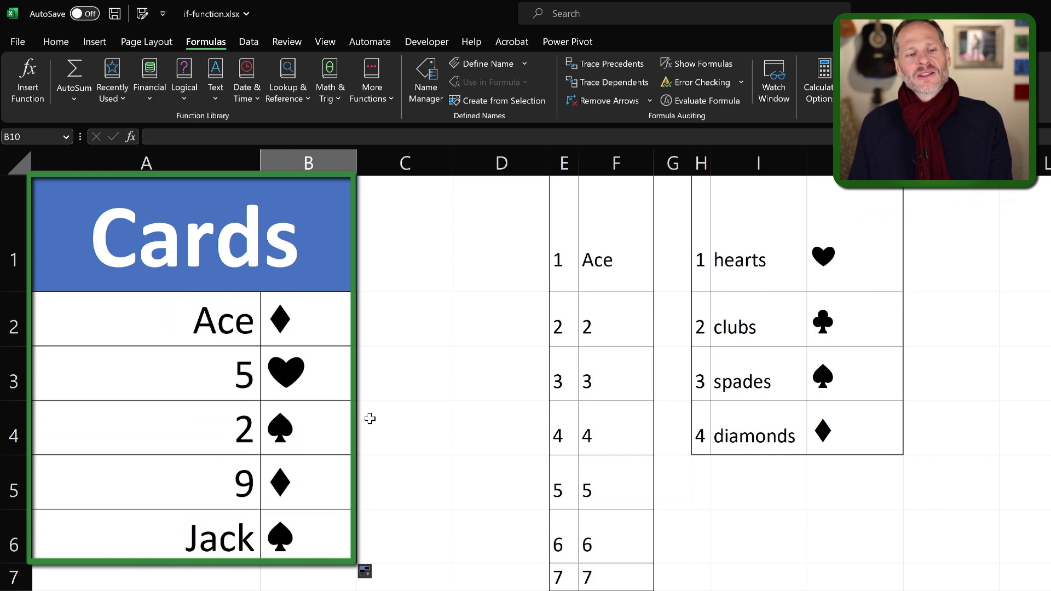
{"action": "key", "text": "F9"}
{"action": "key", "text": "F9"}
{"action": "key", "text": "F9"}
{"action": "key", "text": "F9"}
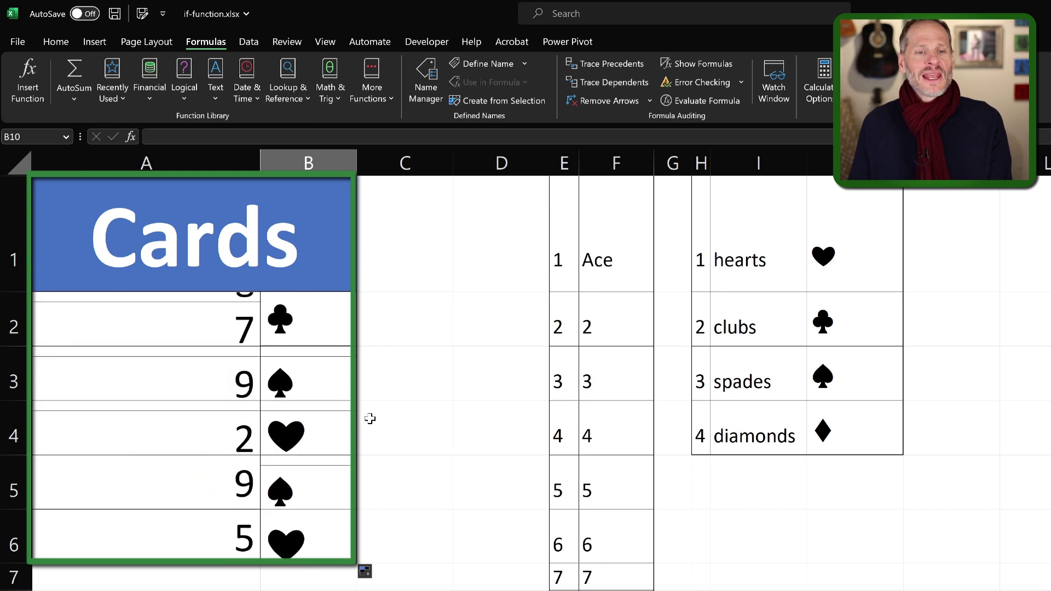
{"action": "key", "text": "F9"}
{"action": "key", "text": "F9"}
{"action": "key", "text": "F9"}
{"action": "key", "text": "F9"}
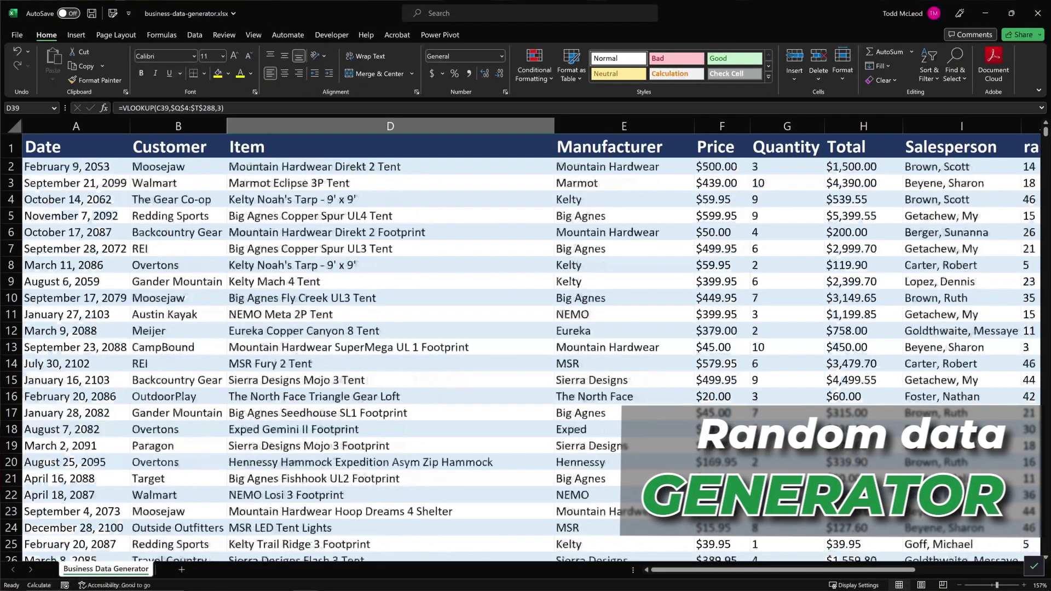
Step: Regenerate the business-data-generator sales rows with F9
{"action": "key", "text": "F9"}
{"action": "key", "text": "F9"}
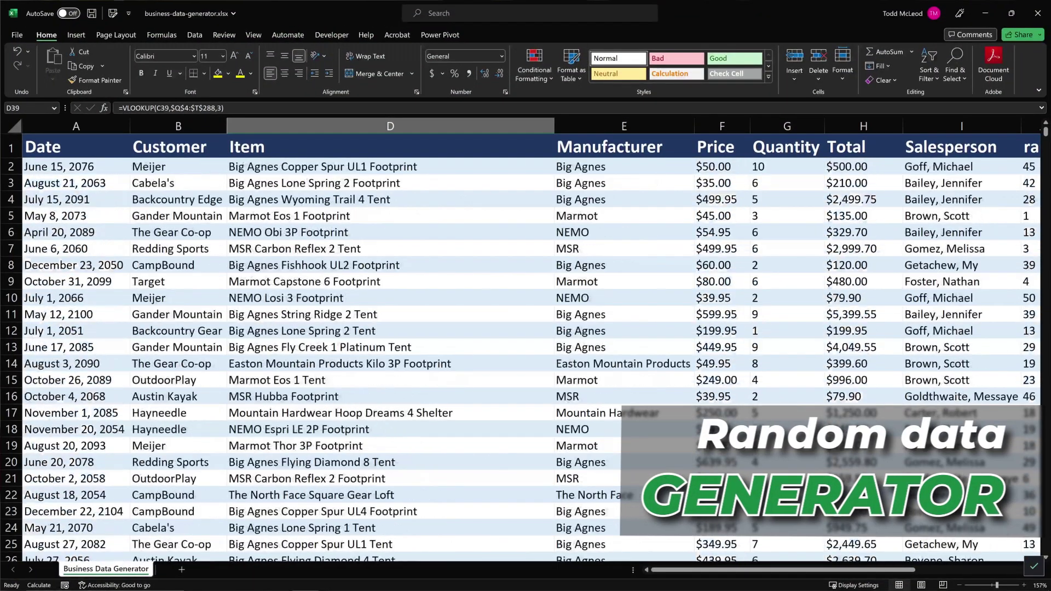